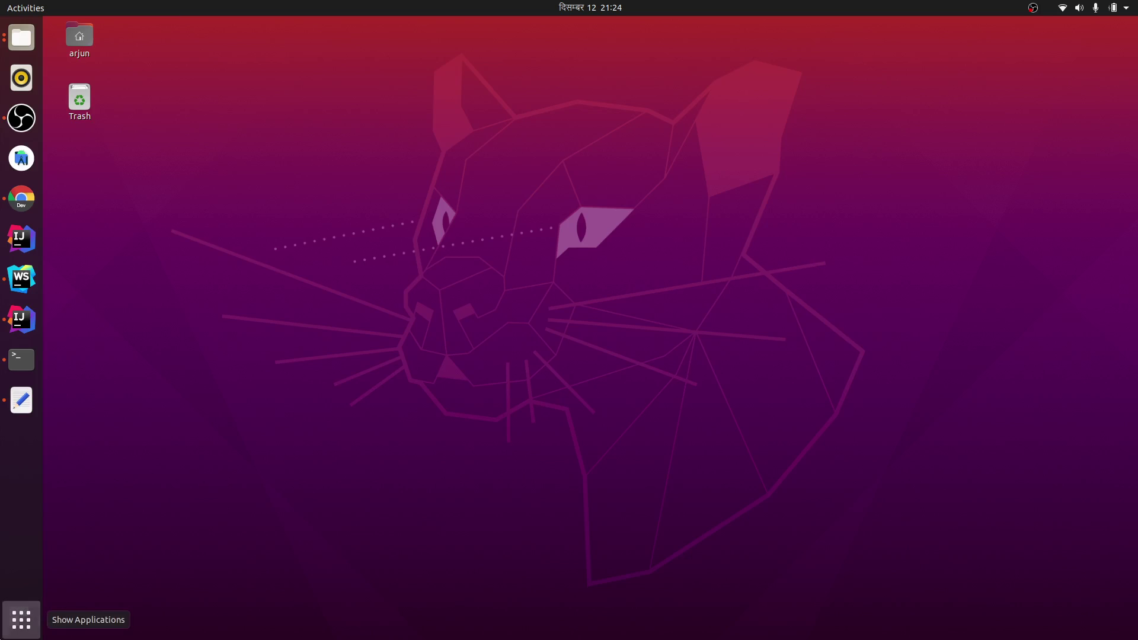
Browse the installed-applications grid, then launch Google Chrome from the dock
{"action": "left_click", "coordinate": [21, 620]}
{"action": "scroll", "coordinate": [384, 435], "scroll_direction": "down", "scroll_amount": 1}
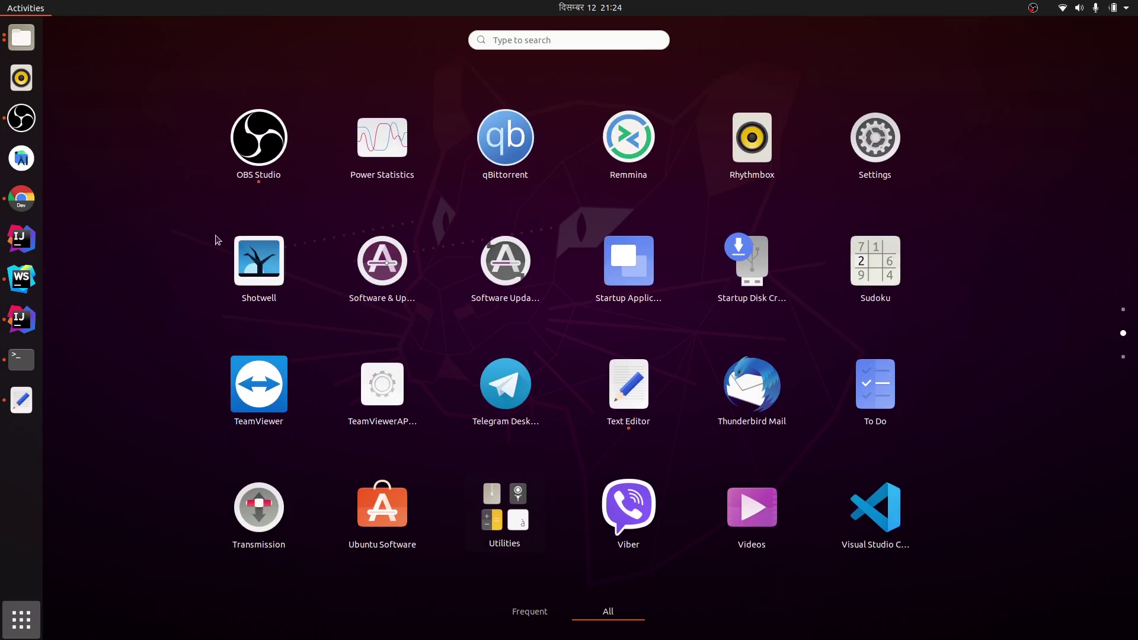
{"action": "left_click", "coordinate": [2, 4]}
{"action": "left_click", "coordinate": [22, 198]}
Search for 'download postman' and open the official postman.com downloads page
{"action": "left_click", "coordinate": [372, 47]}
{"action": "type", "text": "d"}
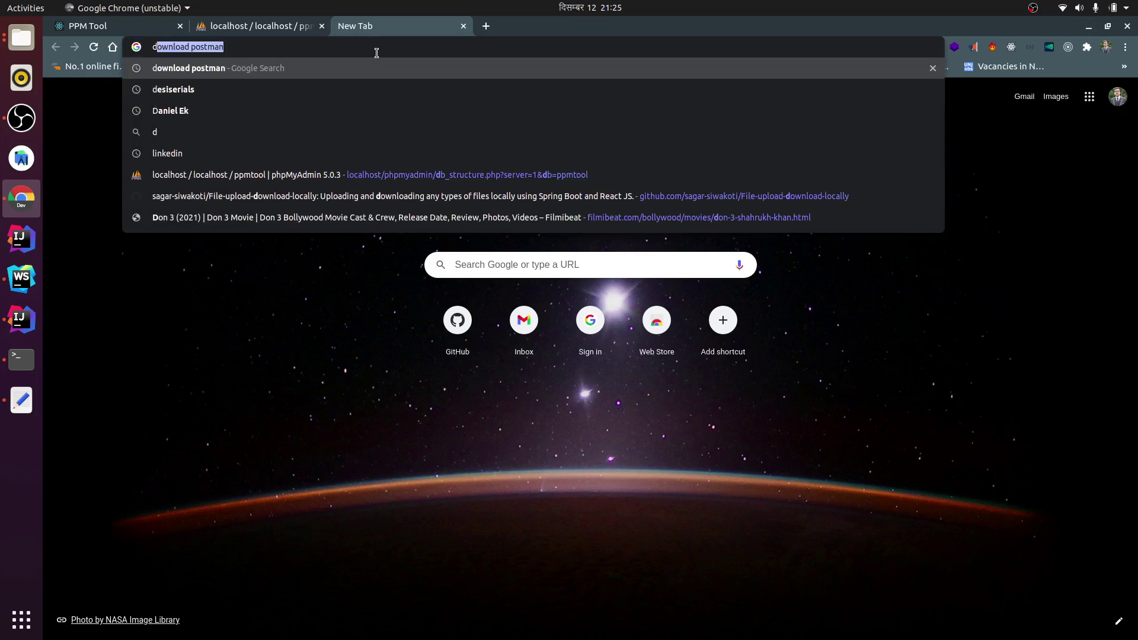
{"action": "type", "text": "ownlo"}
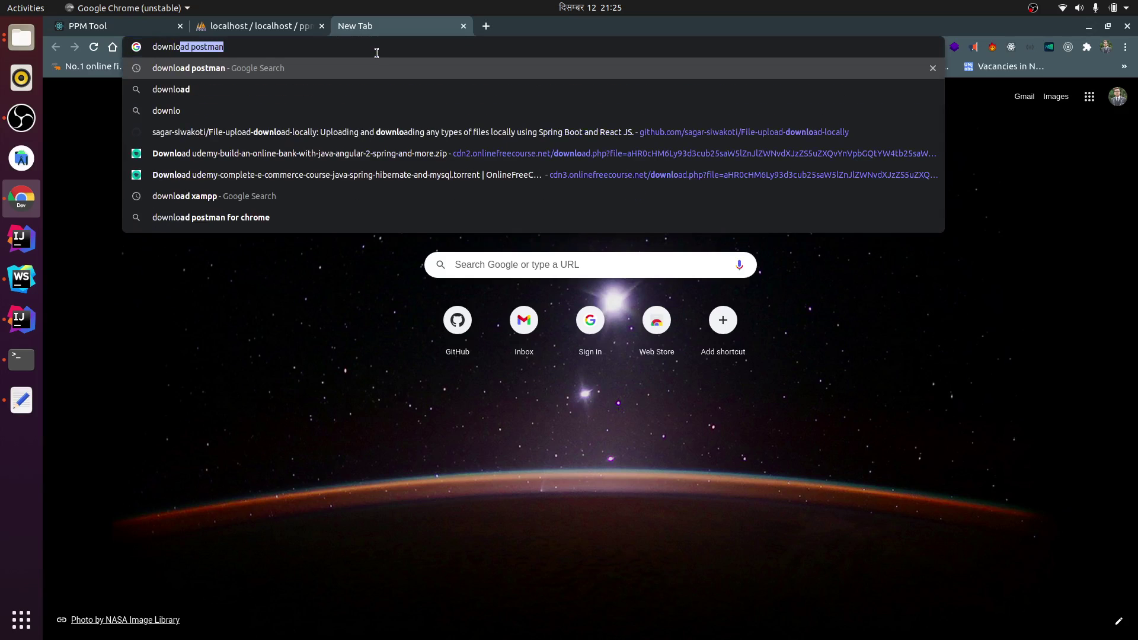
{"action": "type", "text": "ad postman"}
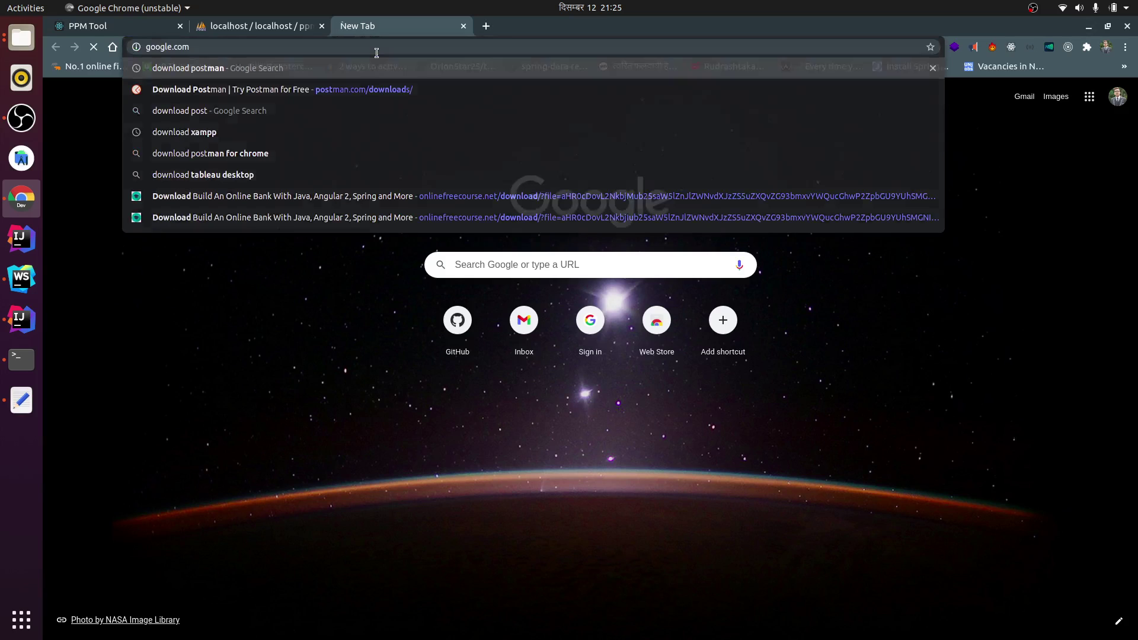
{"action": "key", "text": "Return"}
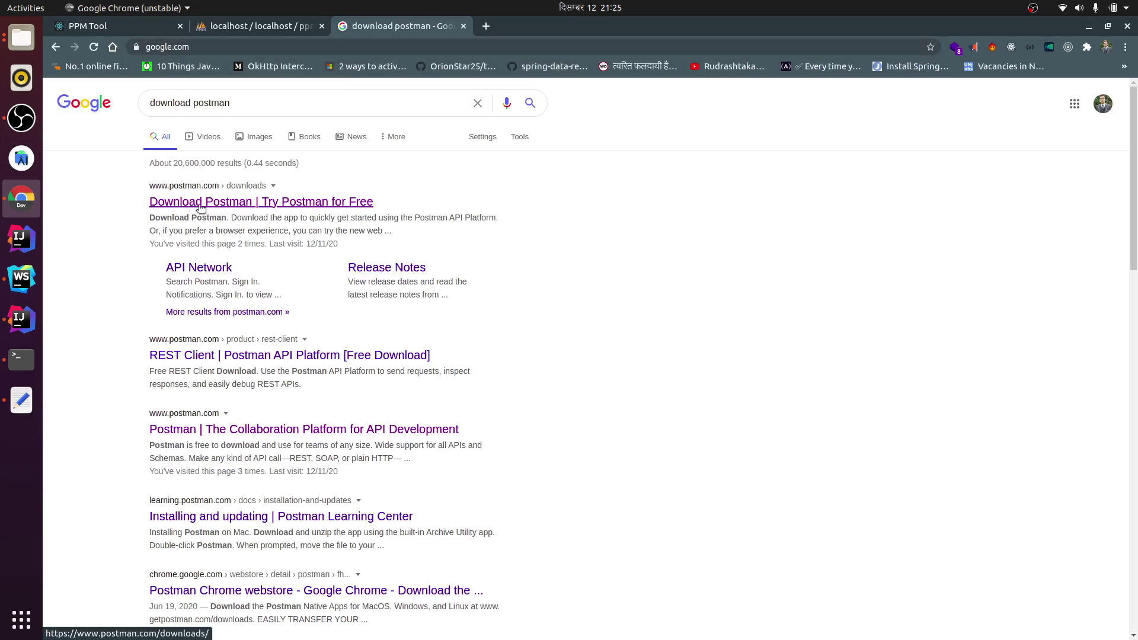
{"action": "left_click", "coordinate": [204, 209]}
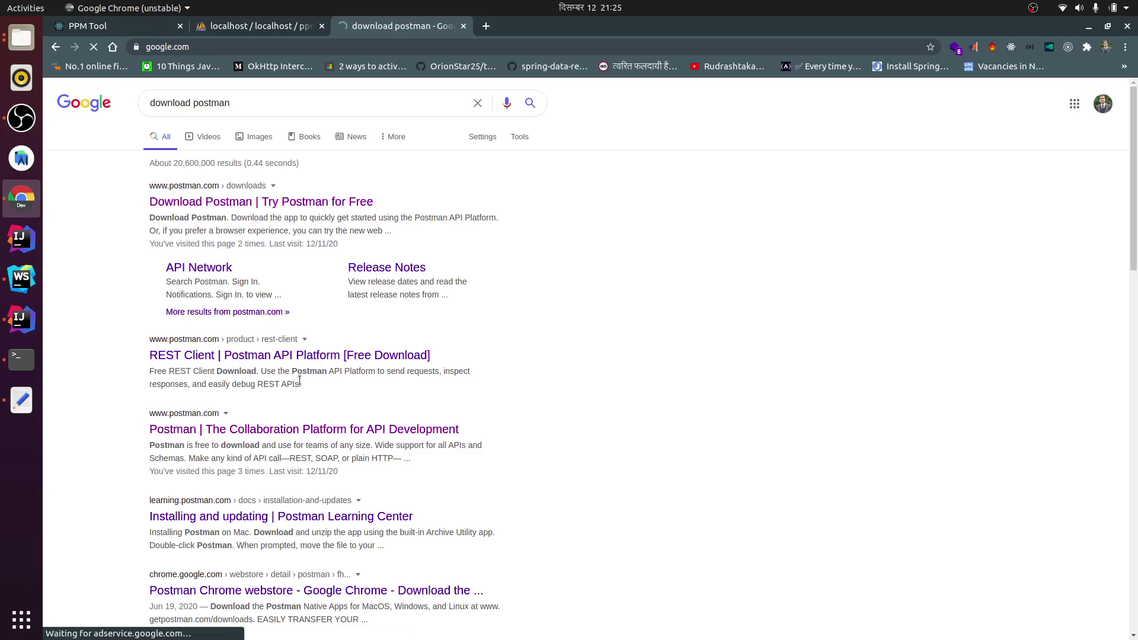
Start the Linux 64-bit Postman download, then cancel it from the download shelf
{"action": "scroll", "coordinate": [386, 400], "scroll_direction": "down", "scroll_amount": 3}
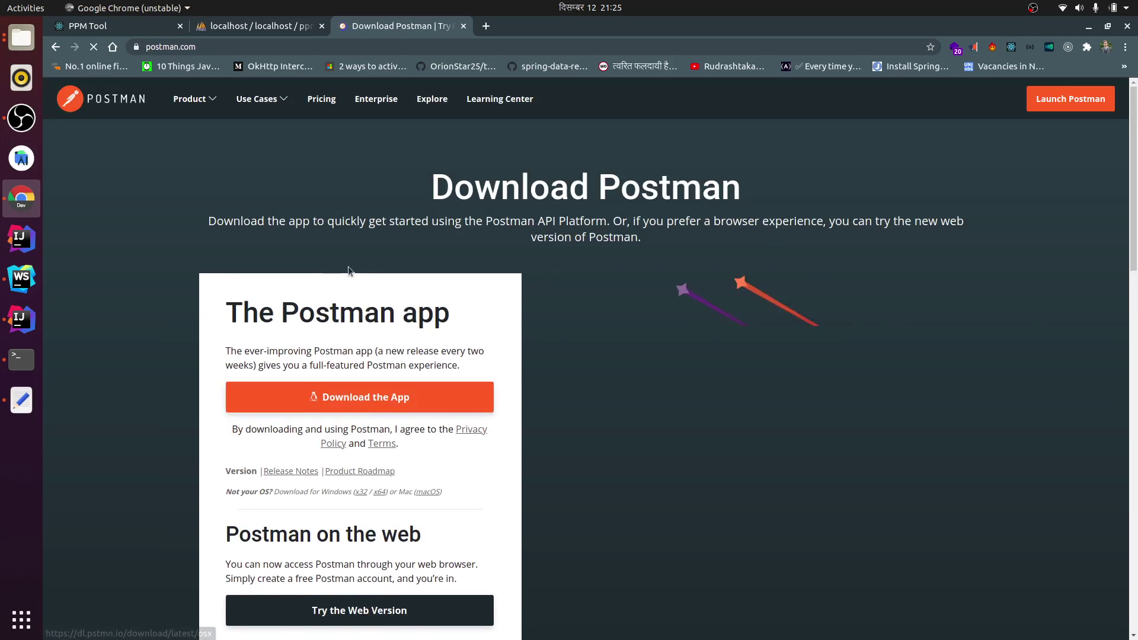
{"action": "scroll", "coordinate": [356, 332], "scroll_direction": "down", "scroll_amount": 2}
{"action": "left_click", "coordinate": [340, 311]}
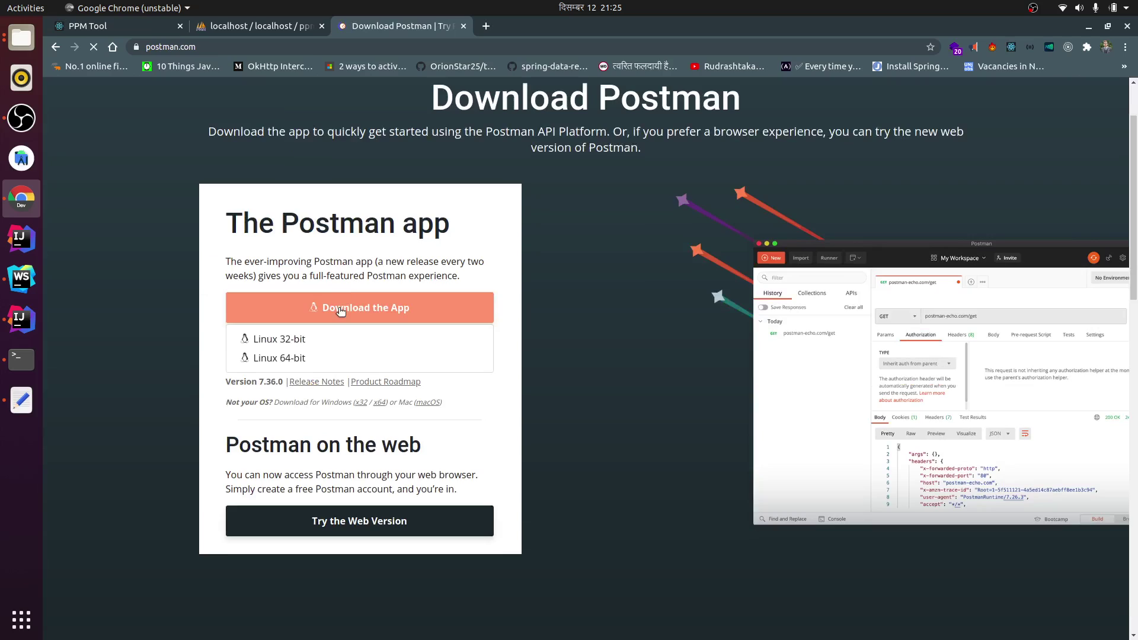
{"action": "left_click", "coordinate": [256, 359]}
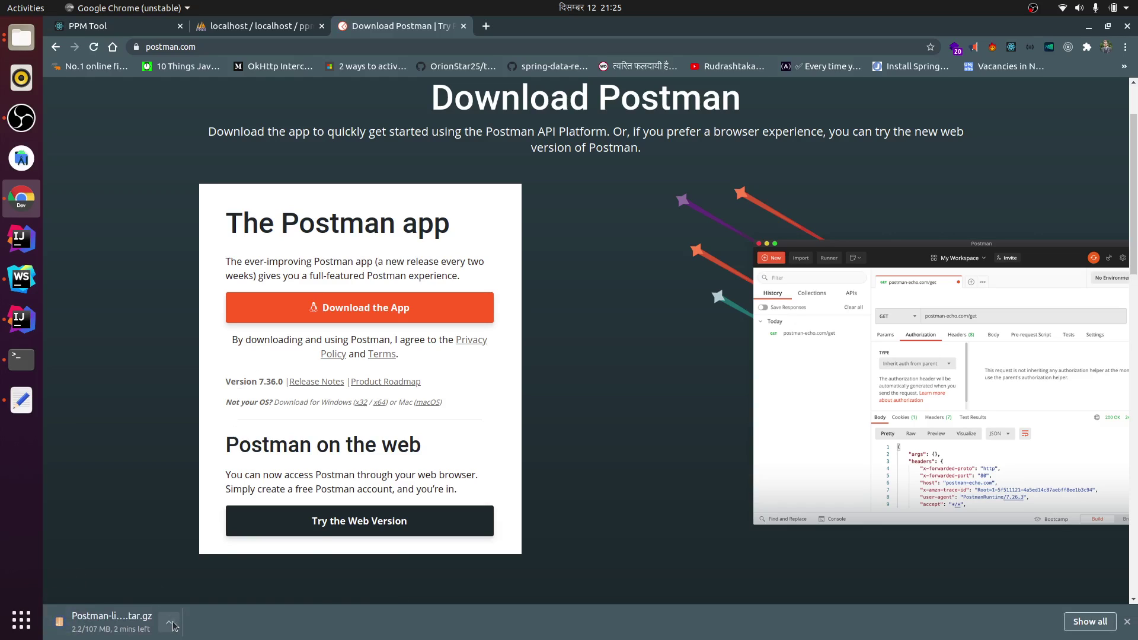
{"action": "left_click", "coordinate": [169, 622]}
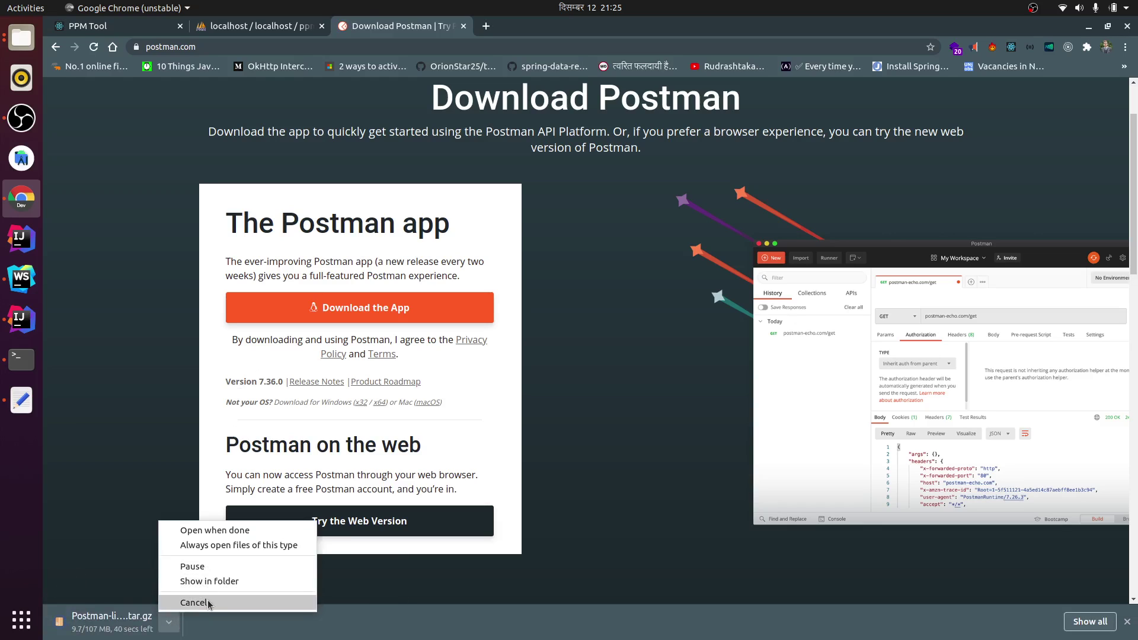
{"action": "left_click", "coordinate": [196, 603]}
Extract the Postman tar.gz from Downloads into the Softwares folder
{"action": "left_click", "coordinate": [21, 38]}
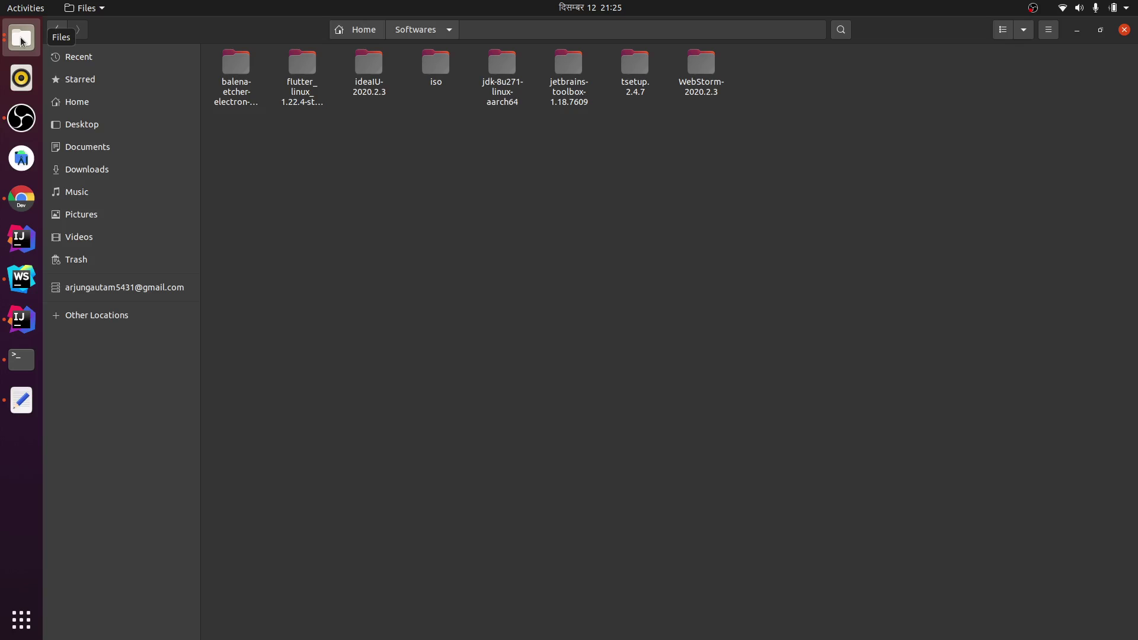
{"action": "left_click", "coordinate": [86, 169]}
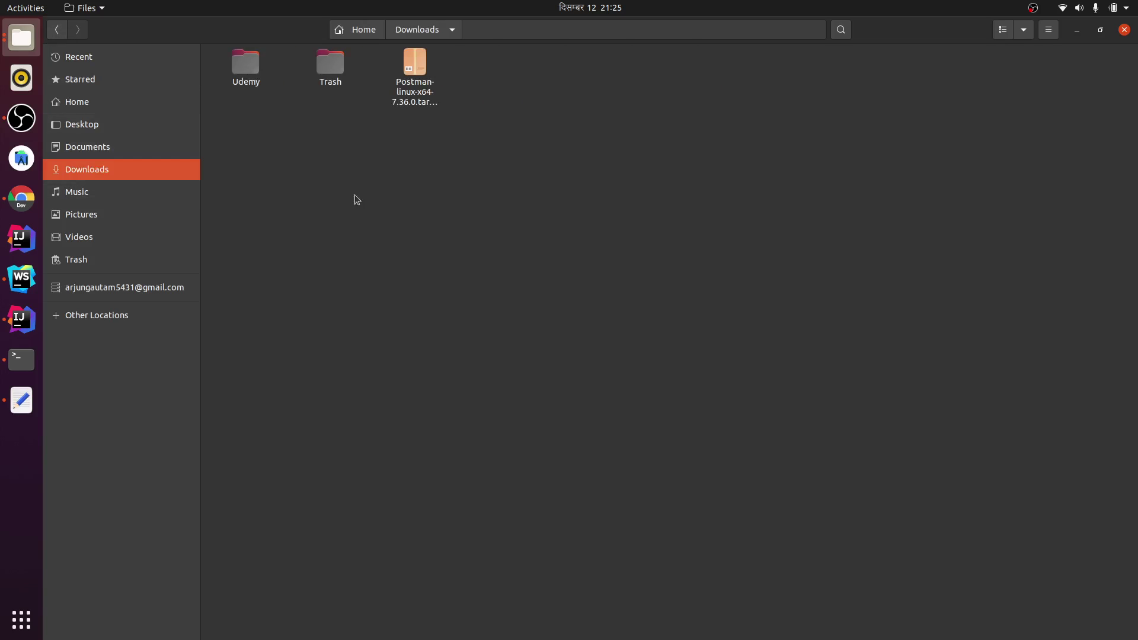
{"action": "left_click", "coordinate": [418, 84]}
{"action": "right_click", "coordinate": [418, 84]}
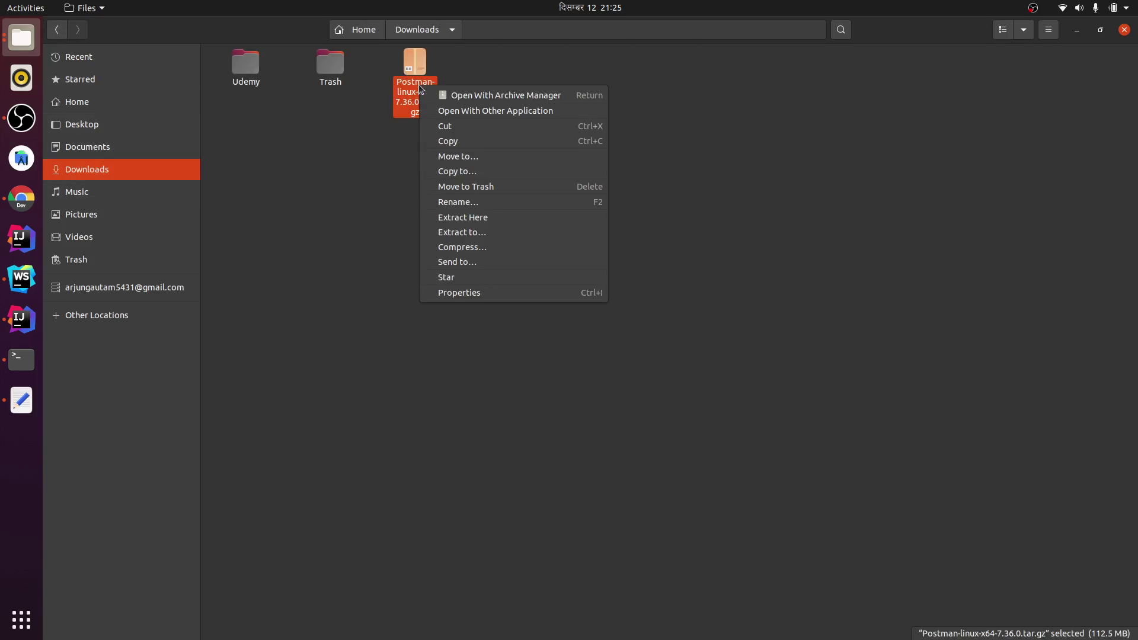
{"action": "left_click", "coordinate": [448, 234]}
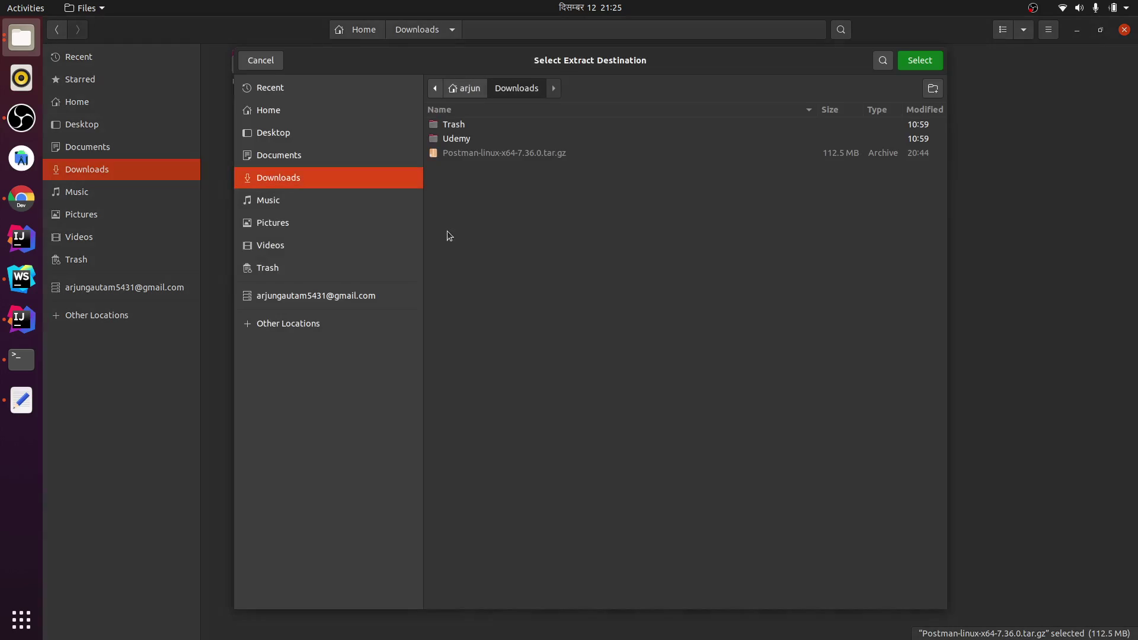
{"action": "left_click", "coordinate": [325, 112]}
{"action": "left_click", "coordinate": [495, 293]}
{"action": "left_click", "coordinate": [920, 61]}
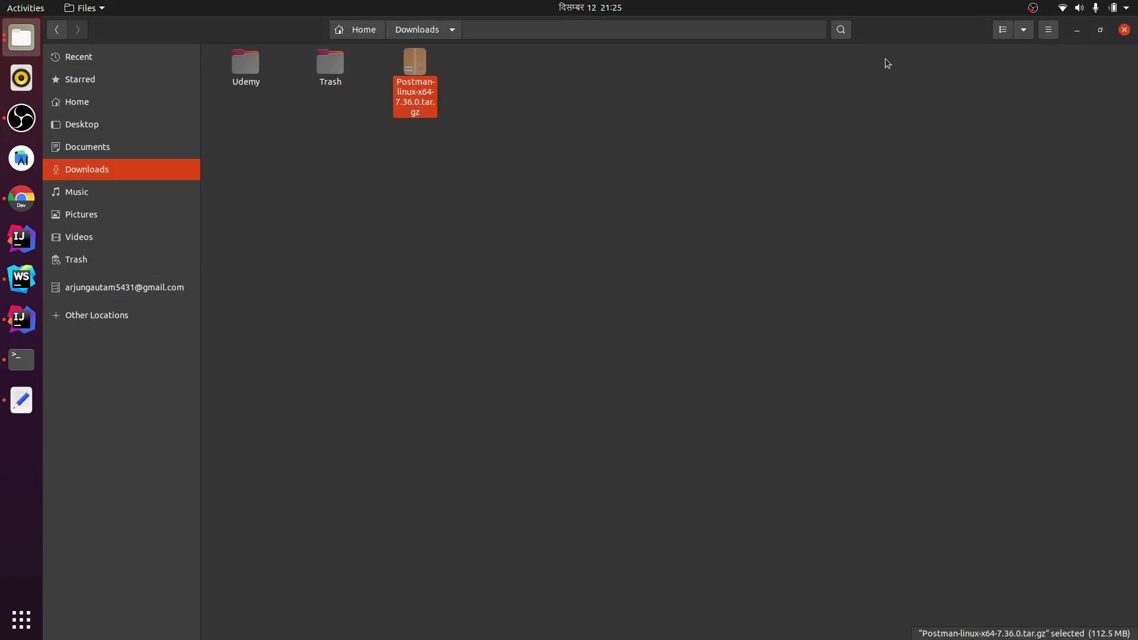
Open Softwares > Postman-linux-x64-7.36.0 > Postman once extraction finishes
{"action": "left_click", "coordinate": [111, 103]}
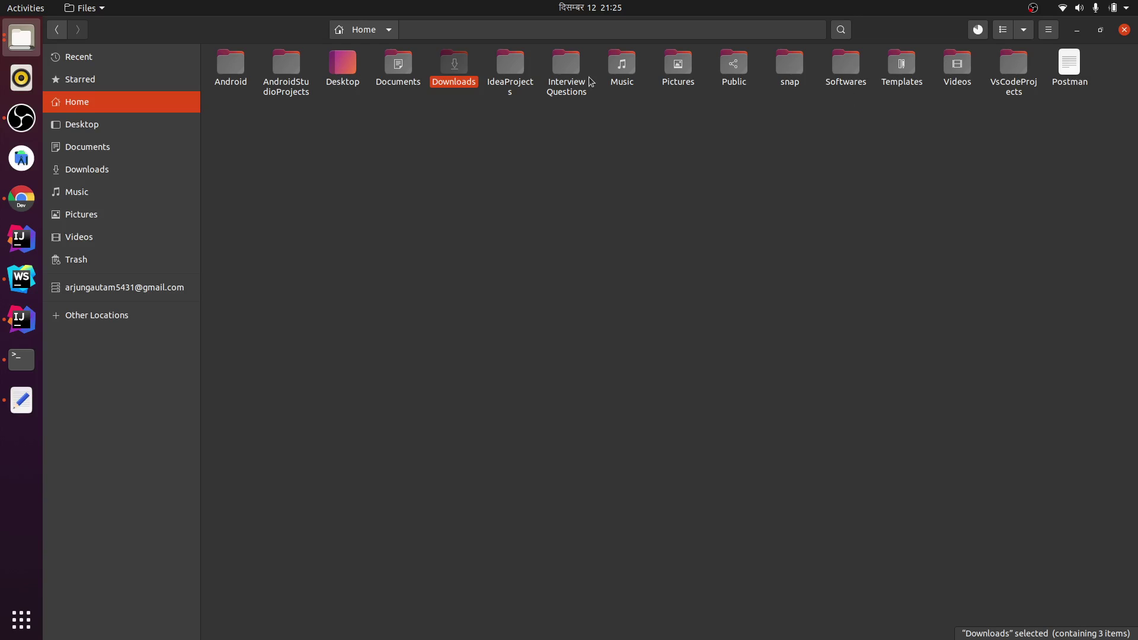
{"action": "left_click", "coordinate": [841, 83]}
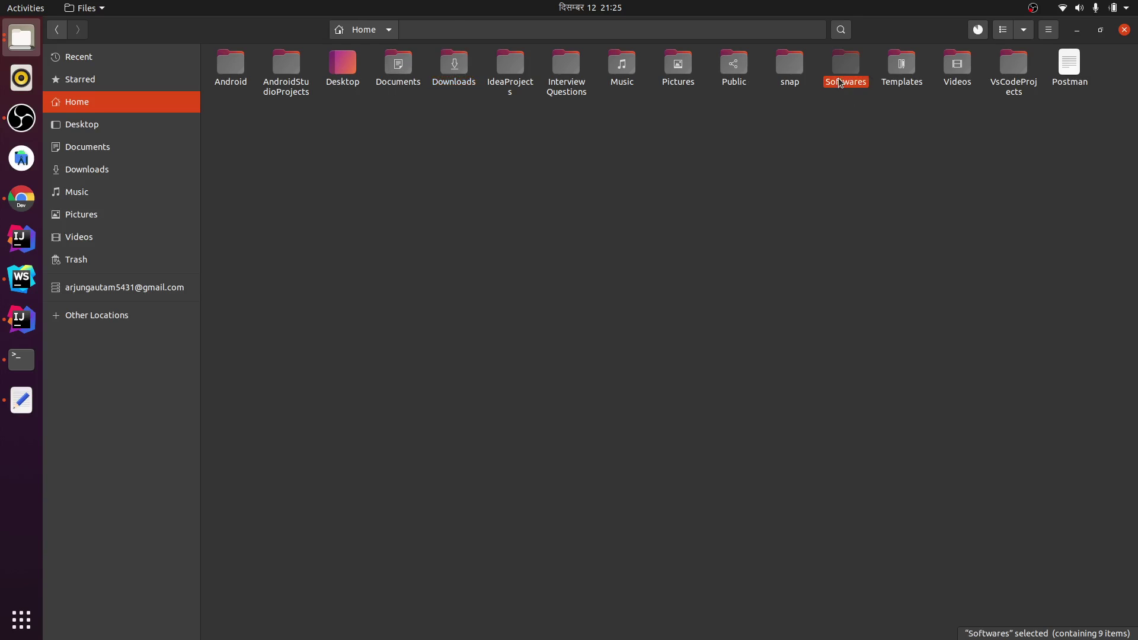
{"action": "double_click", "coordinate": [841, 83]}
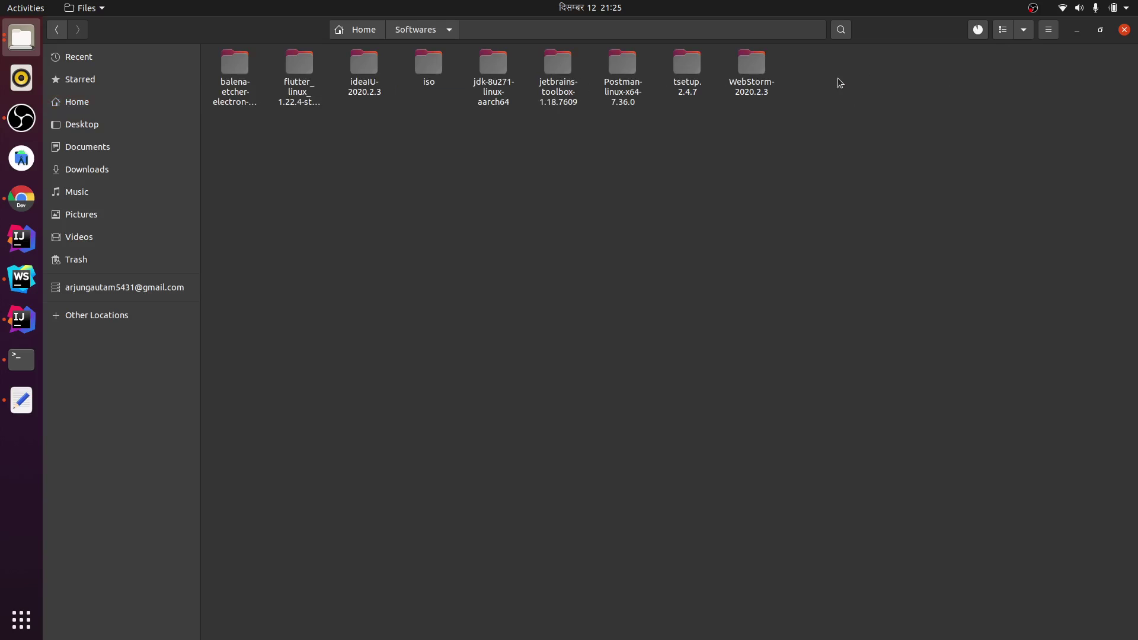
{"action": "double_click", "coordinate": [621, 74]}
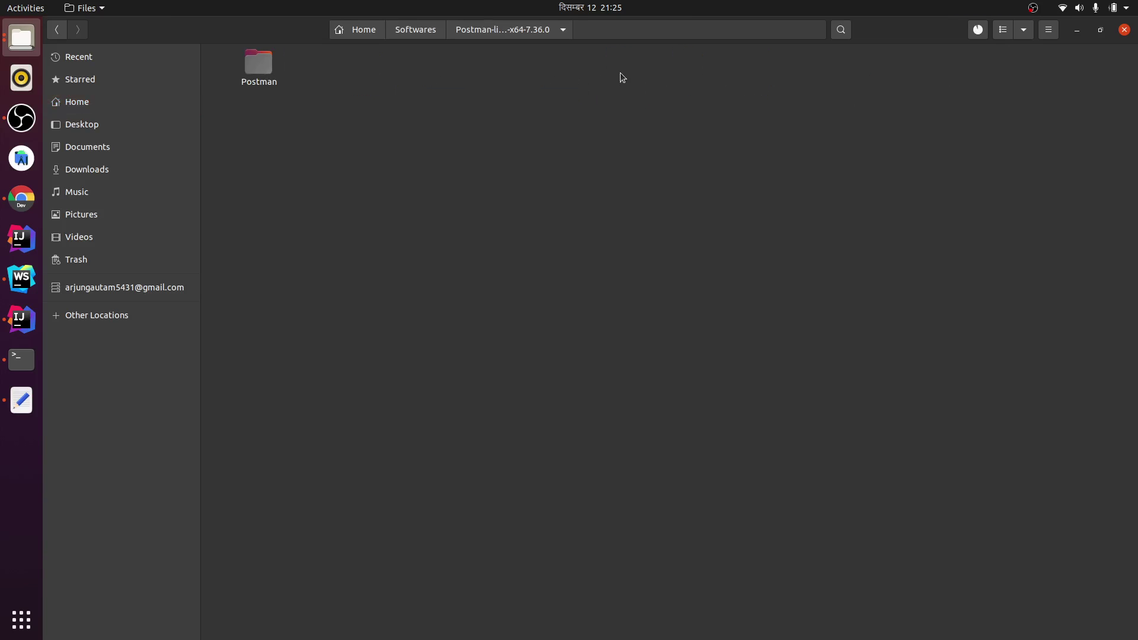
{"action": "left_click", "coordinate": [984, 34]}
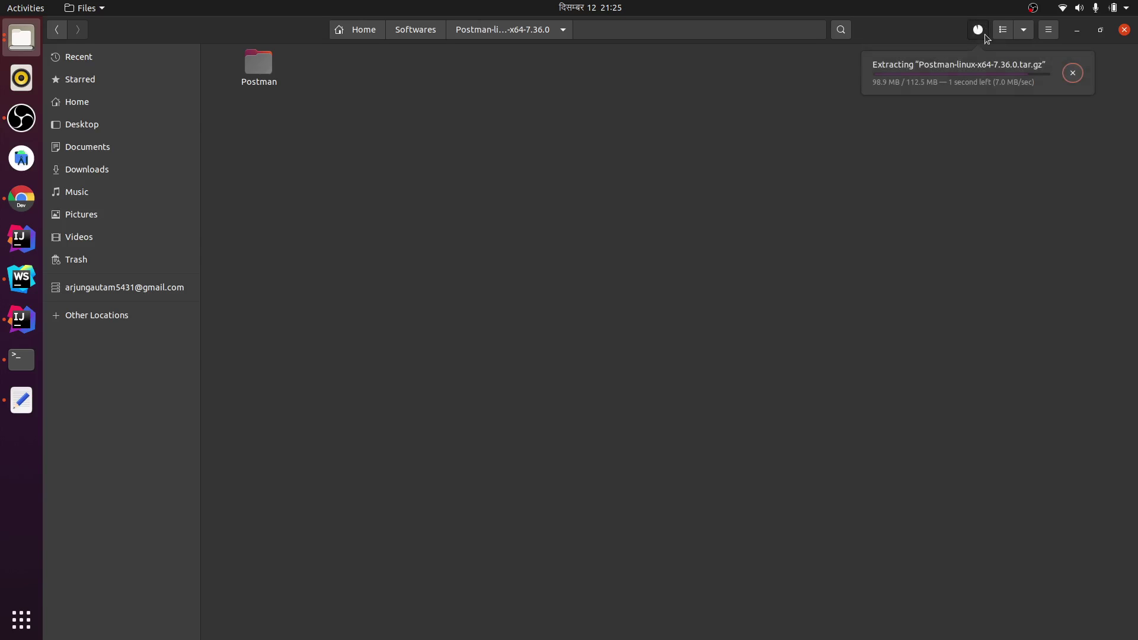
{"action": "double_click", "coordinate": [260, 70]}
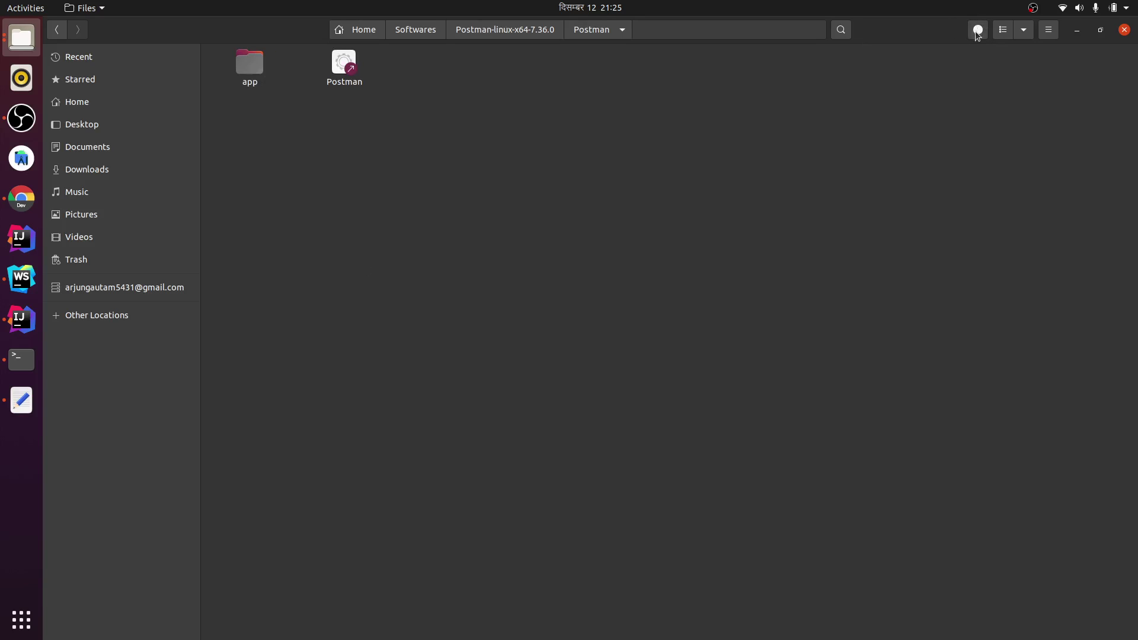
{"action": "right_click", "coordinate": [492, 153]}
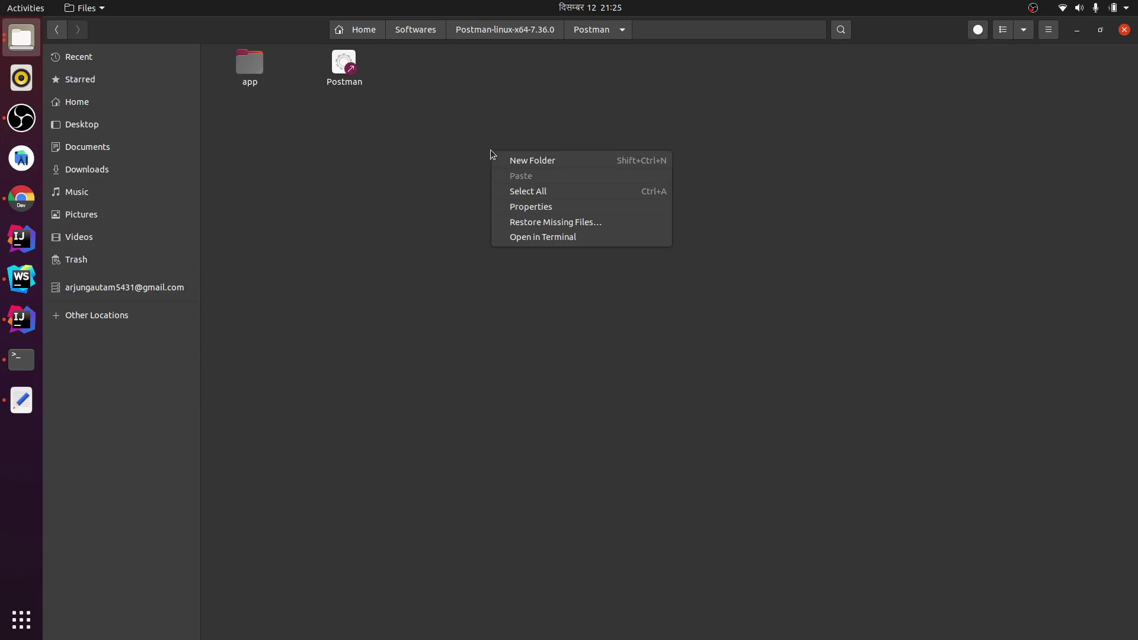
Open a terminal in the Postman folder and run ./Postman
{"action": "left_click", "coordinate": [525, 238]}
{"action": "left_click_drag", "start_coordinate": [393, 62], "coordinate": [667, 198]}
{"action": "type", "text": "./"}
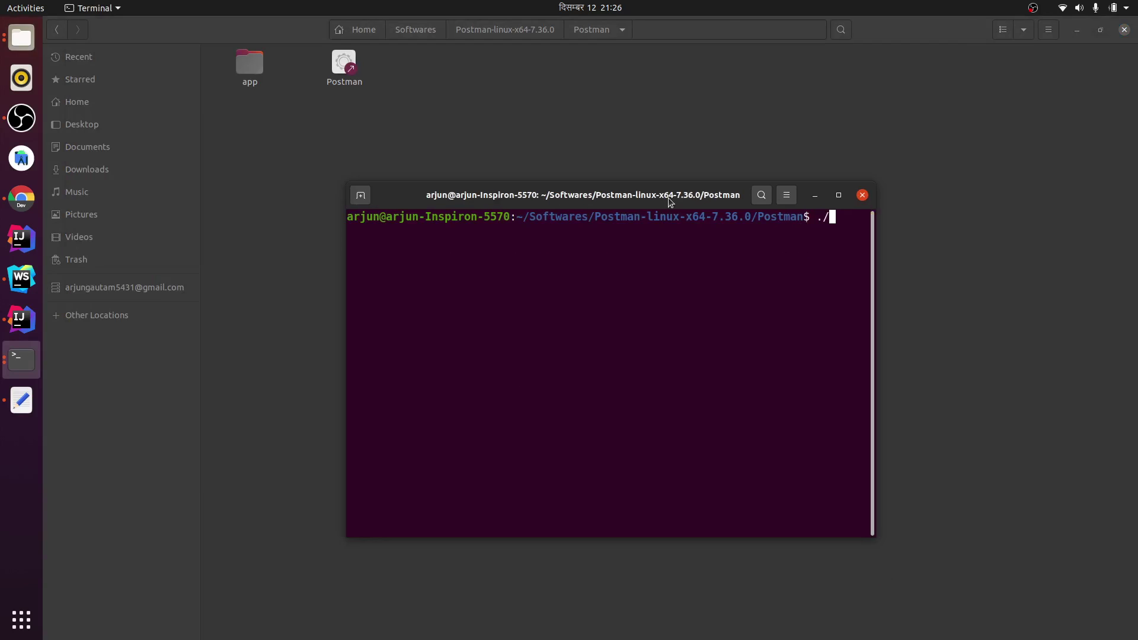
{"action": "type", "text": "Postman"}
{"action": "key", "text": "Return"}
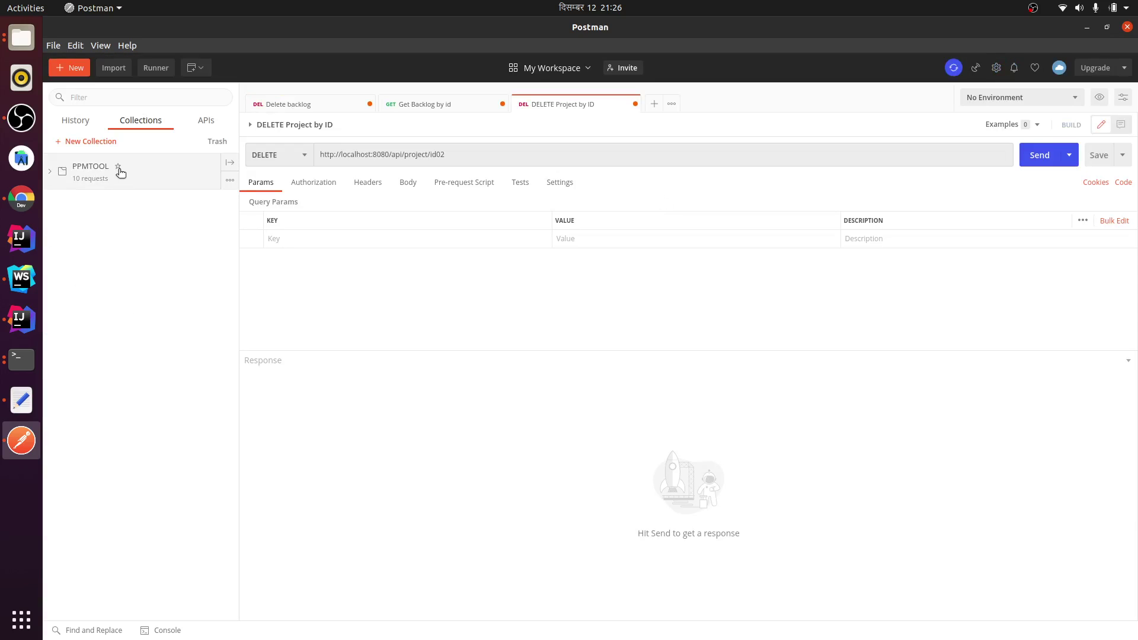
Expand the PPMTOOL collection, open a new request keeping GET, then quit Postman
{"action": "left_click", "coordinate": [82, 176]}
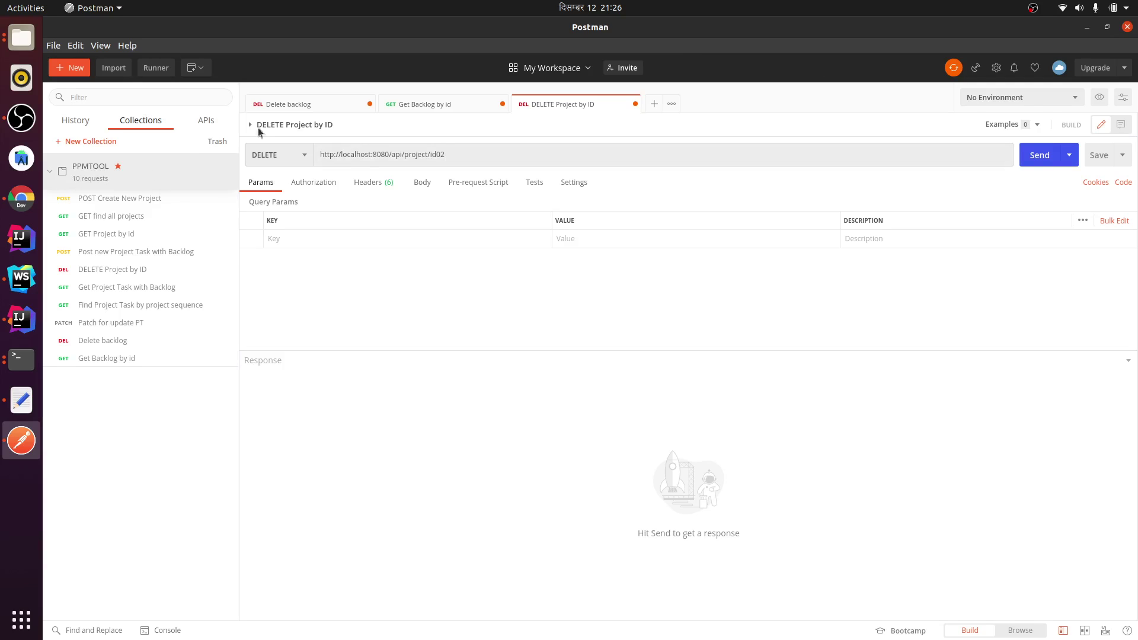
{"action": "left_click", "coordinate": [654, 104]}
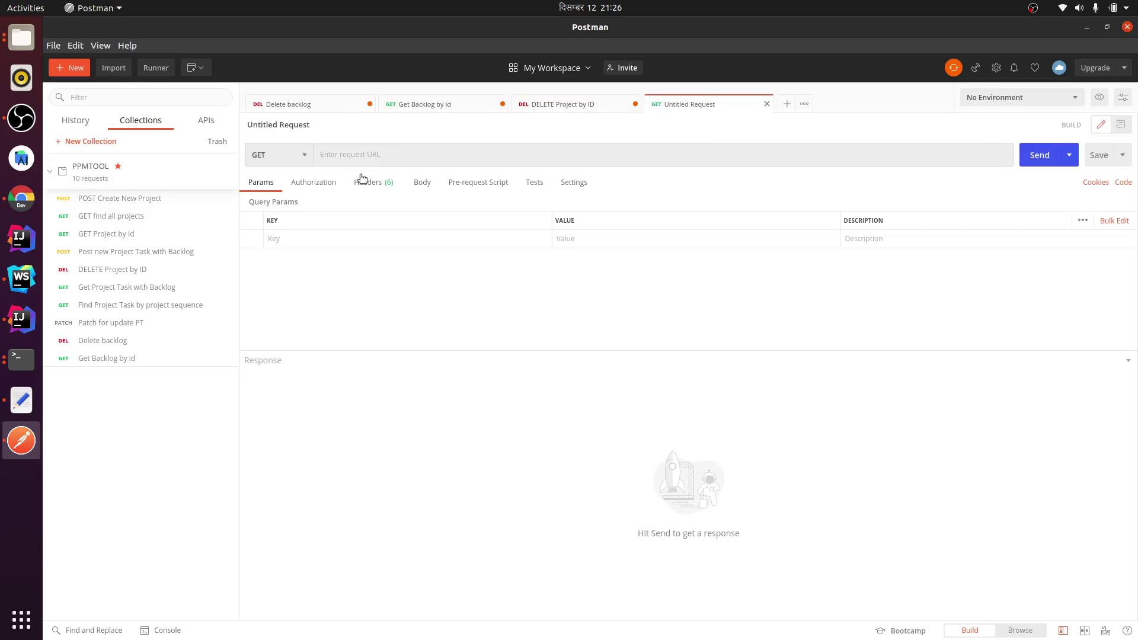
{"action": "left_click", "coordinate": [282, 156]}
{"action": "left_click", "coordinate": [280, 156]}
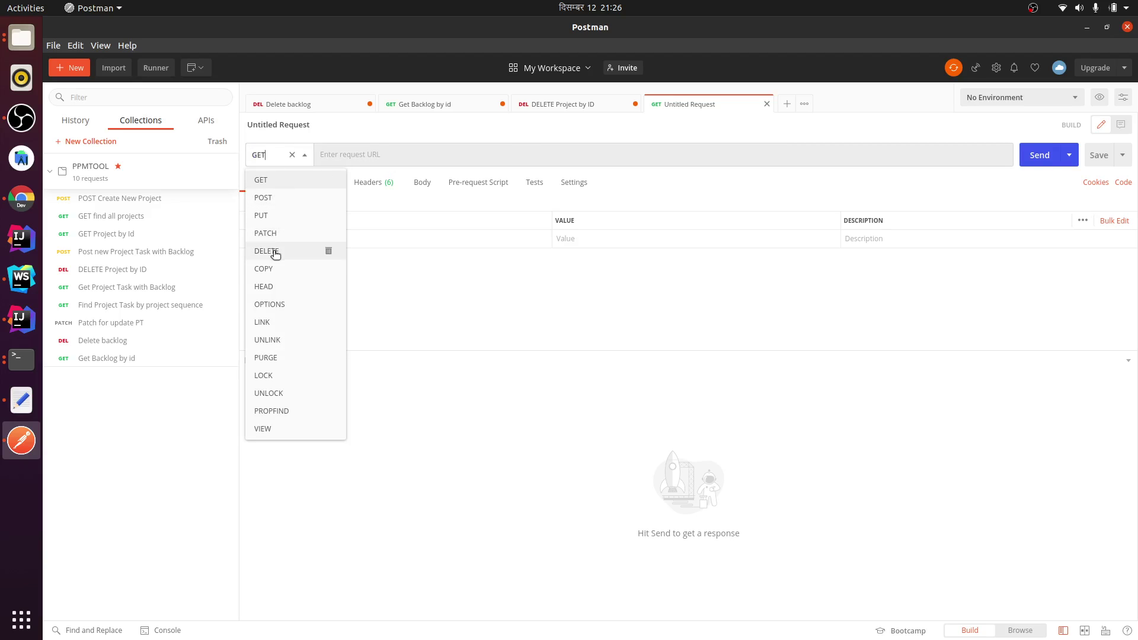
{"action": "left_click", "coordinate": [696, 106]}
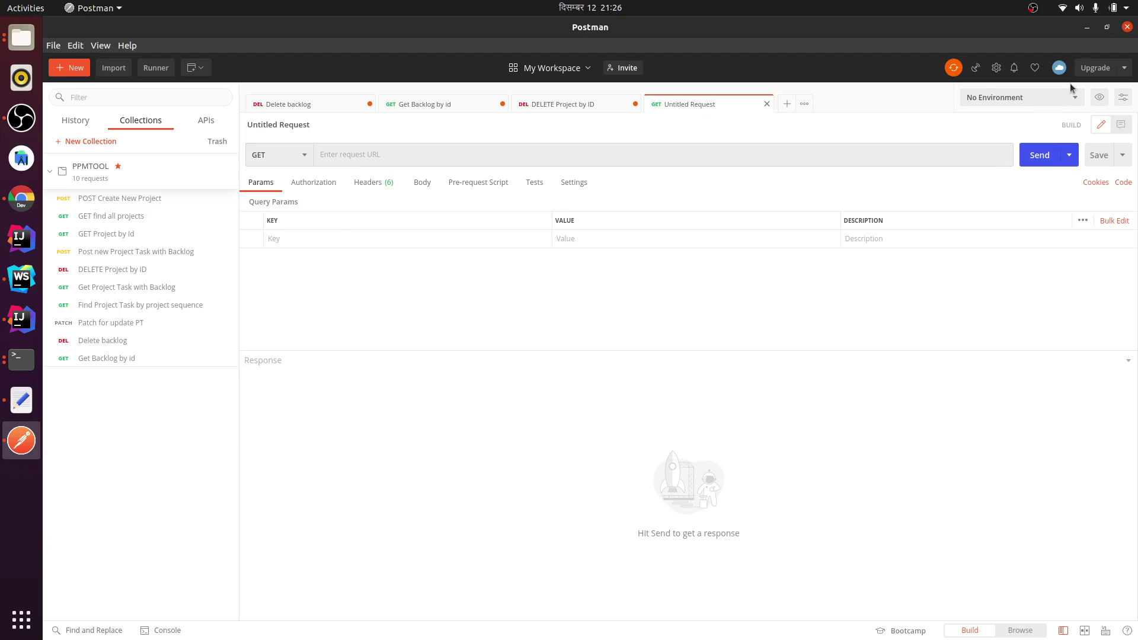
{"action": "left_click", "coordinate": [1127, 28]}
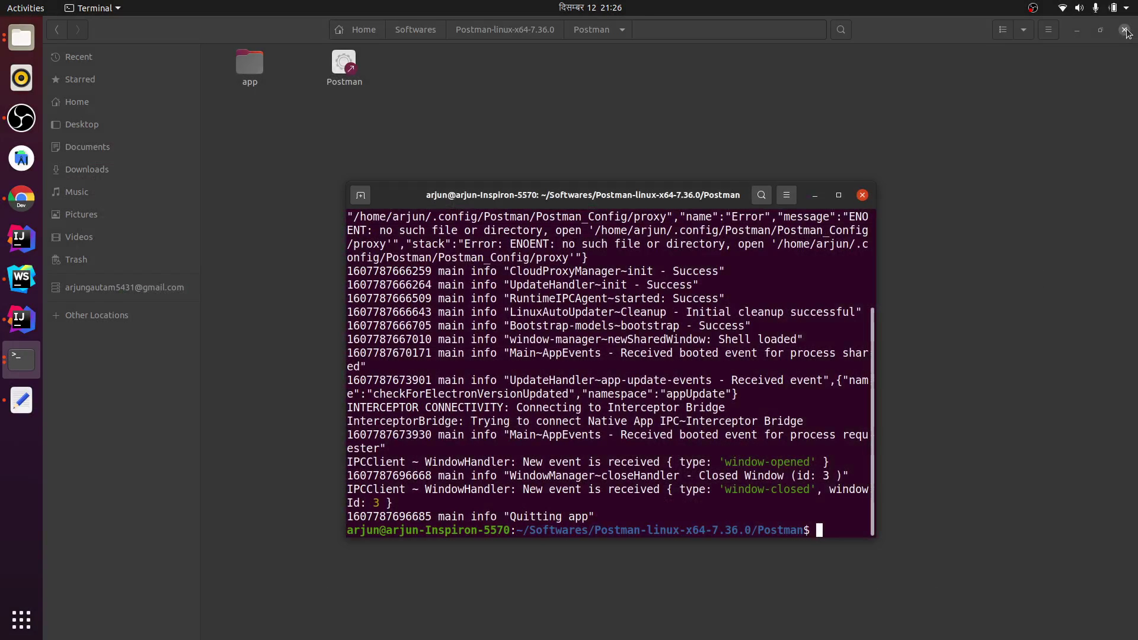
Close the old terminal, find no 'postman' launcher in application search, then open a new terminal
{"action": "left_click", "coordinate": [865, 196]}
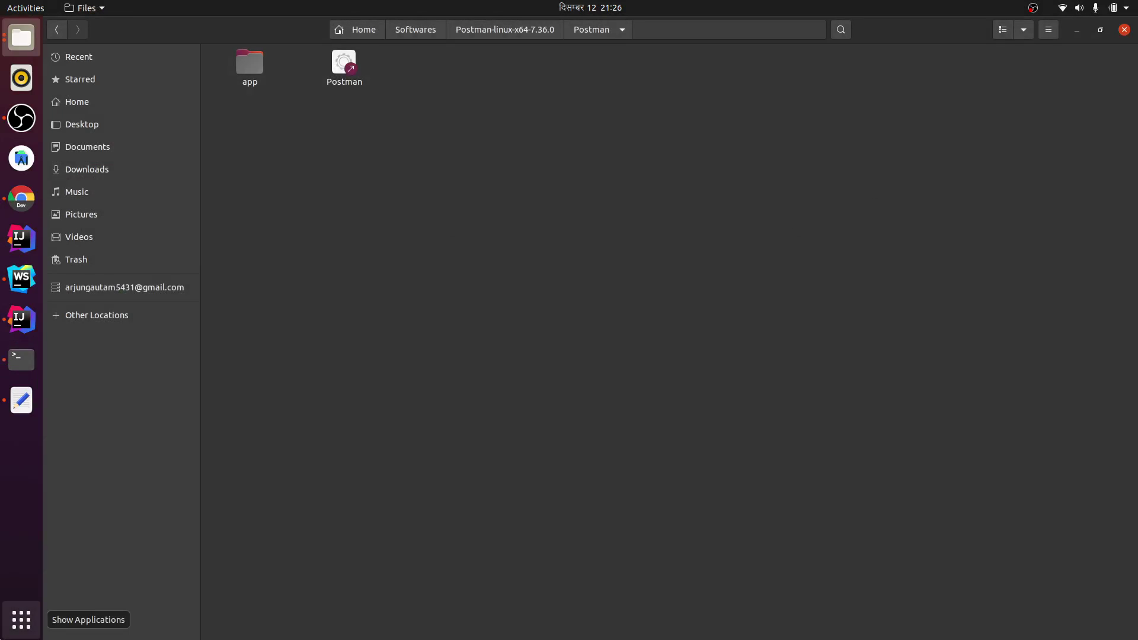
{"action": "left_click", "coordinate": [21, 620]}
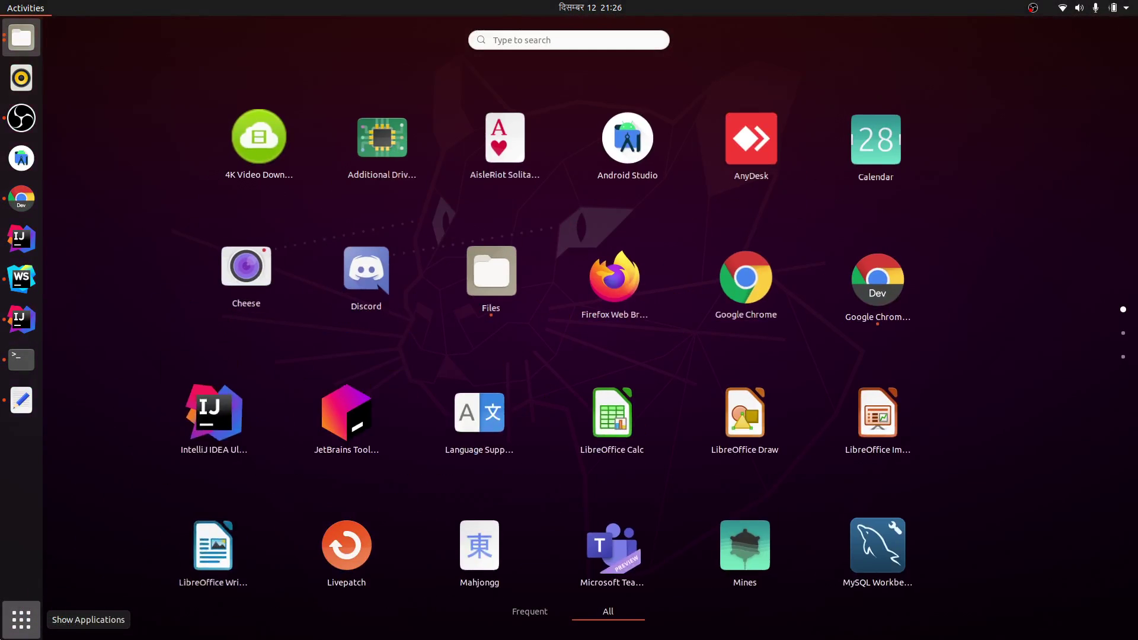
{"action": "type", "text": "post"}
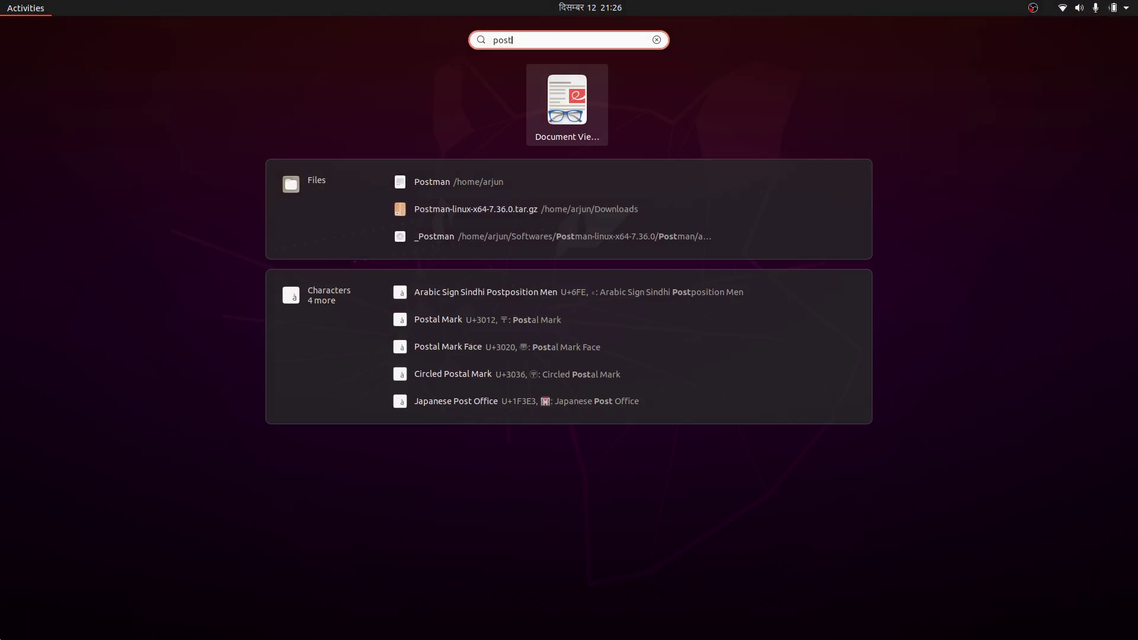
{"action": "type", "text": "man"}
{"action": "key", "text": "BackSpace"}
{"action": "key", "text": "BackSpace"}
{"action": "key", "text": "BackSpace"}
{"action": "key", "text": "BackSpace"}
{"action": "key", "text": "BackSpace"}
{"action": "key", "text": "BackSpace"}
{"action": "key", "text": "BackSpace"}
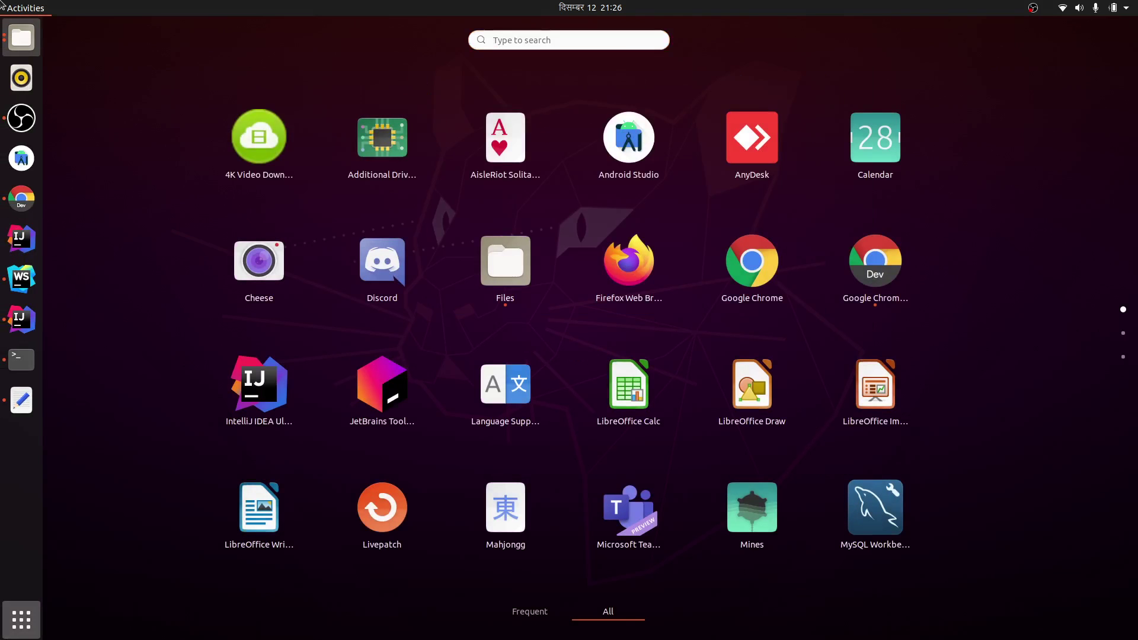
{"action": "key", "text": "Escape"}
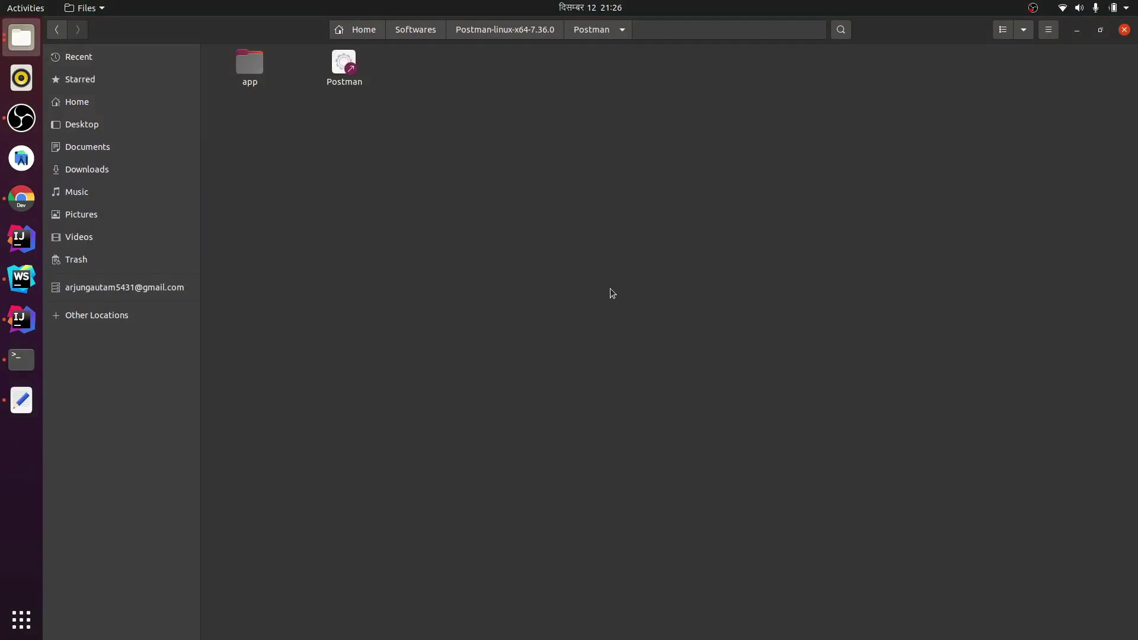
{"action": "key", "text": "ctrl+alt+t"}
Change into /usr/share/applications/ and type 'sudo gedit postman.desktop' at the prompt
{"action": "type", "text": "cd "}
{"action": "type", "text": "us"}
{"action": "key", "text": "BackSpace"}
{"action": "key", "text": "BackSpace"}
{"action": "type", "text": "/usr/"}
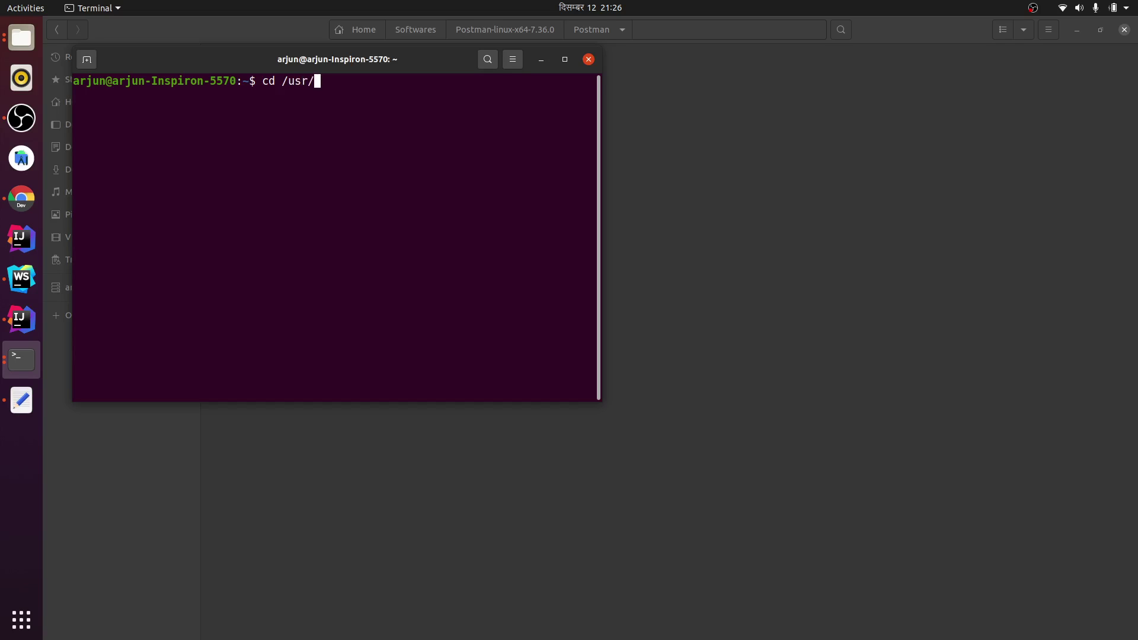
{"action": "type", "text": "share/applications/"}
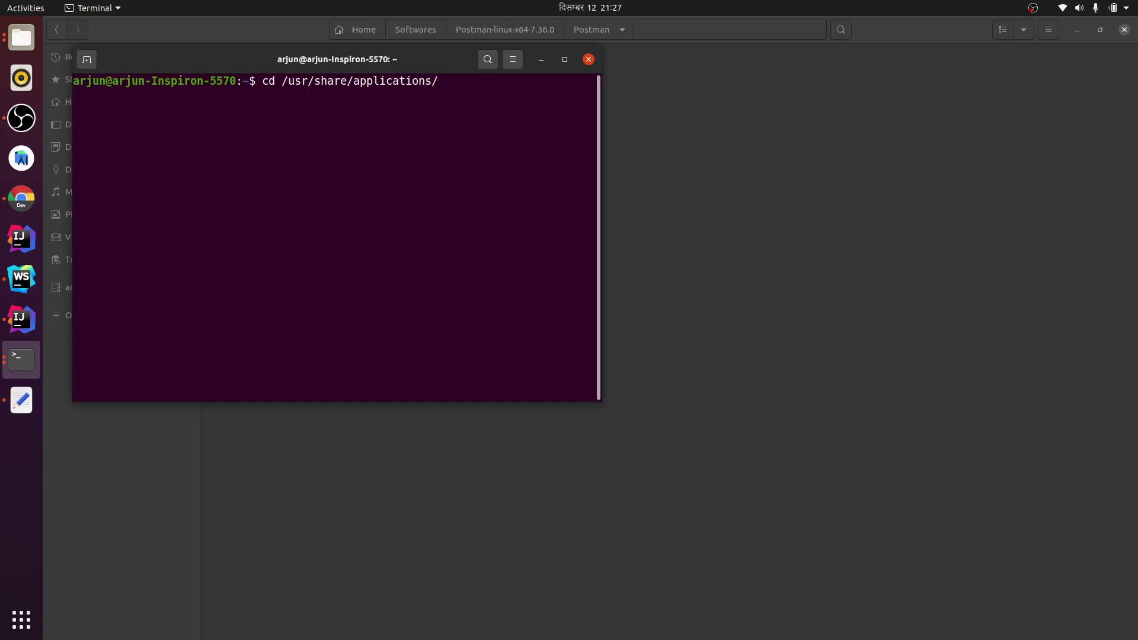
{"action": "key", "text": "Return"}
{"action": "type", "text": "sudo "}
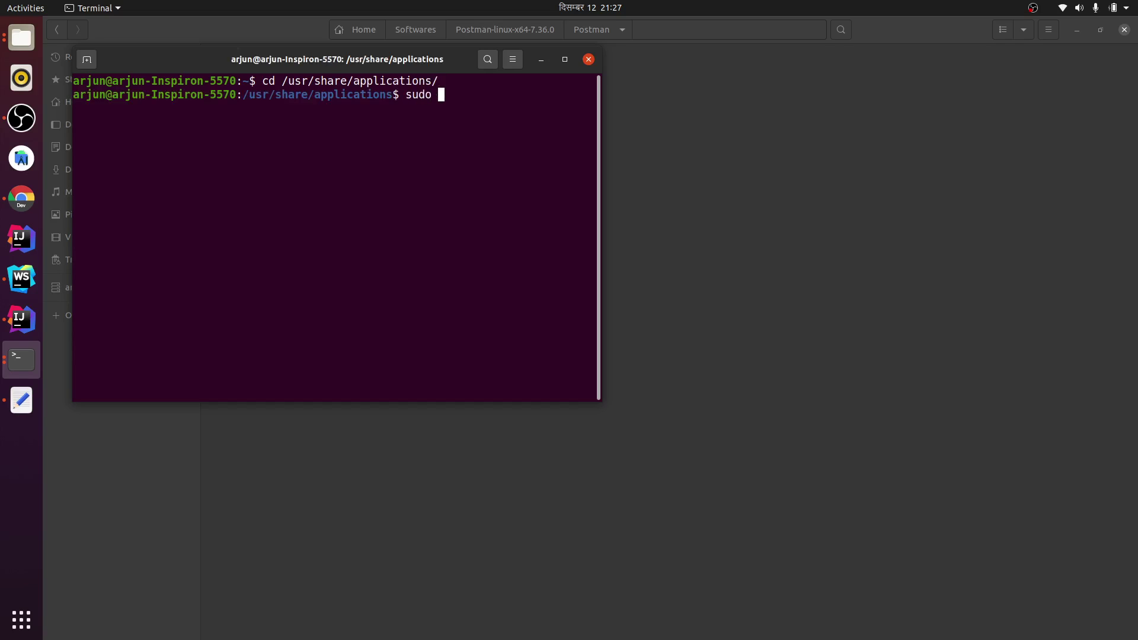
{"action": "type", "text": "gedit"}
{"action": "type", "text": "postman."}
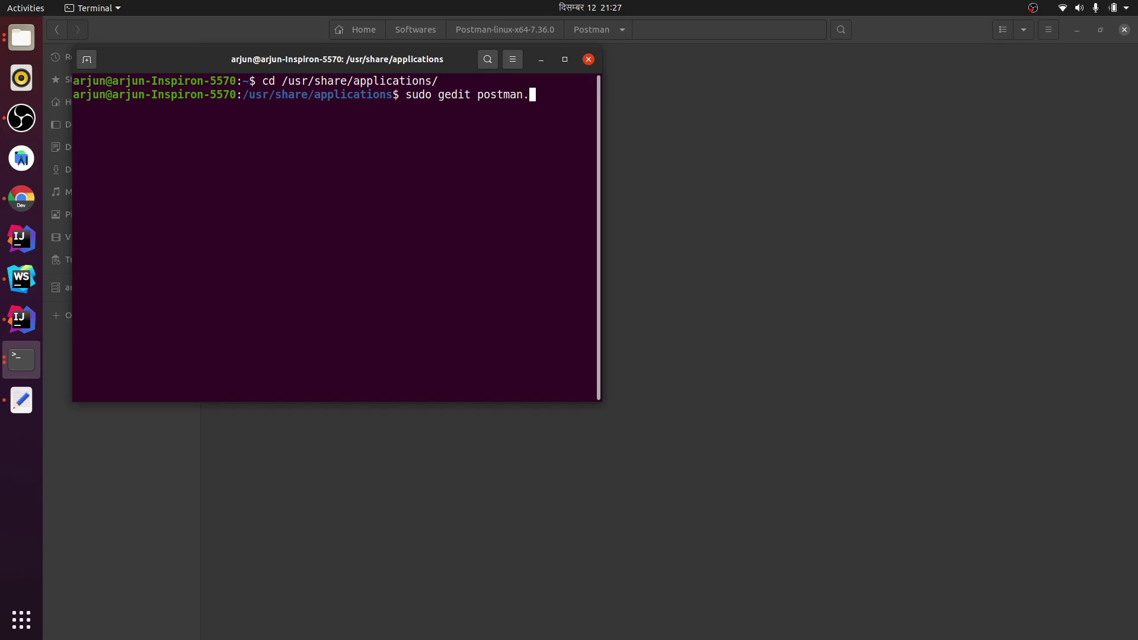
{"action": "type", "text": "desktop"}
Run the sudo gedit command, enter the administrator password, and position the postman.desktop window
{"action": "key", "text": "Return"}
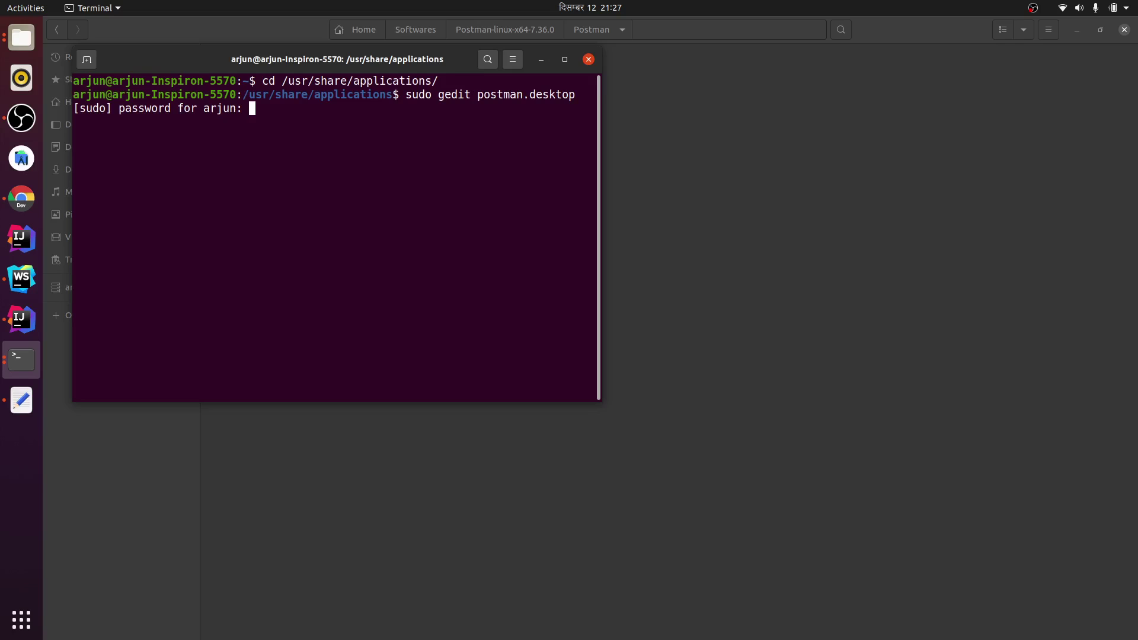
{"action": "key", "text": "Return"}
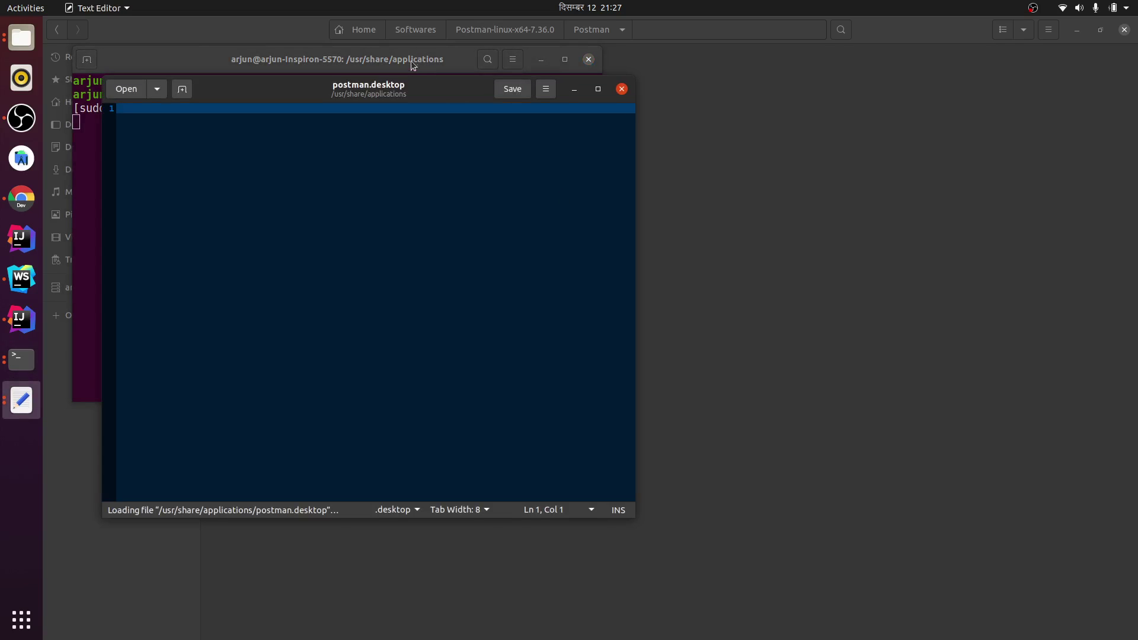
{"action": "left_click_drag", "start_coordinate": [399, 90], "coordinate": [851, 147]}
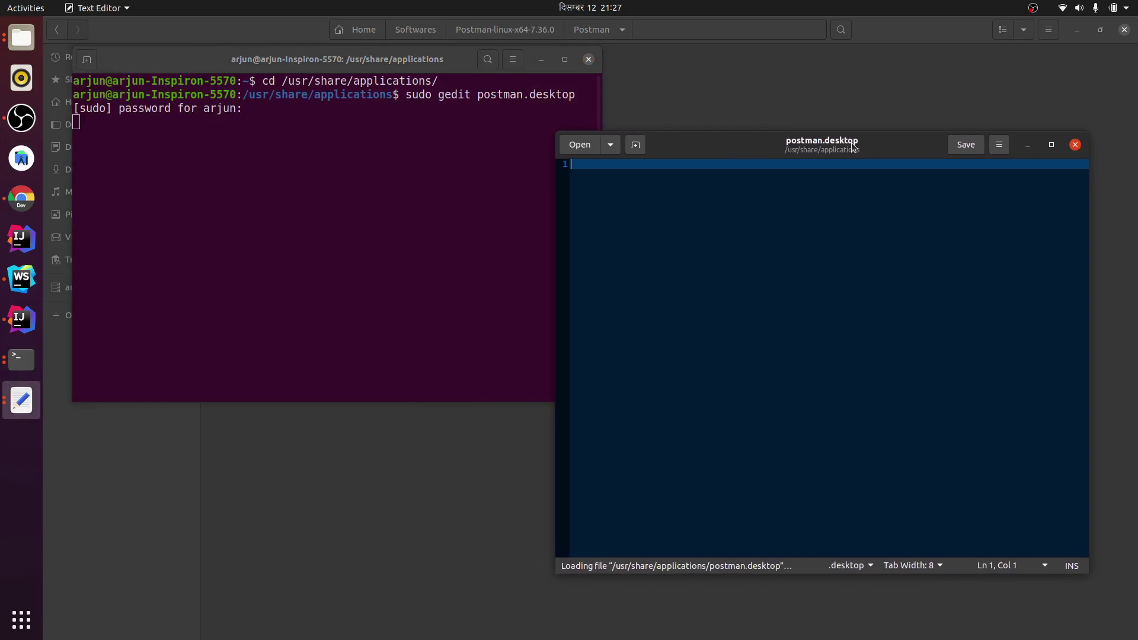
Copy the twelve desktop-entry lines from Untitled Document 1 into postman.desktop
{"action": "left_click", "coordinate": [21, 401]}
{"action": "left_click", "coordinate": [90, 355]}
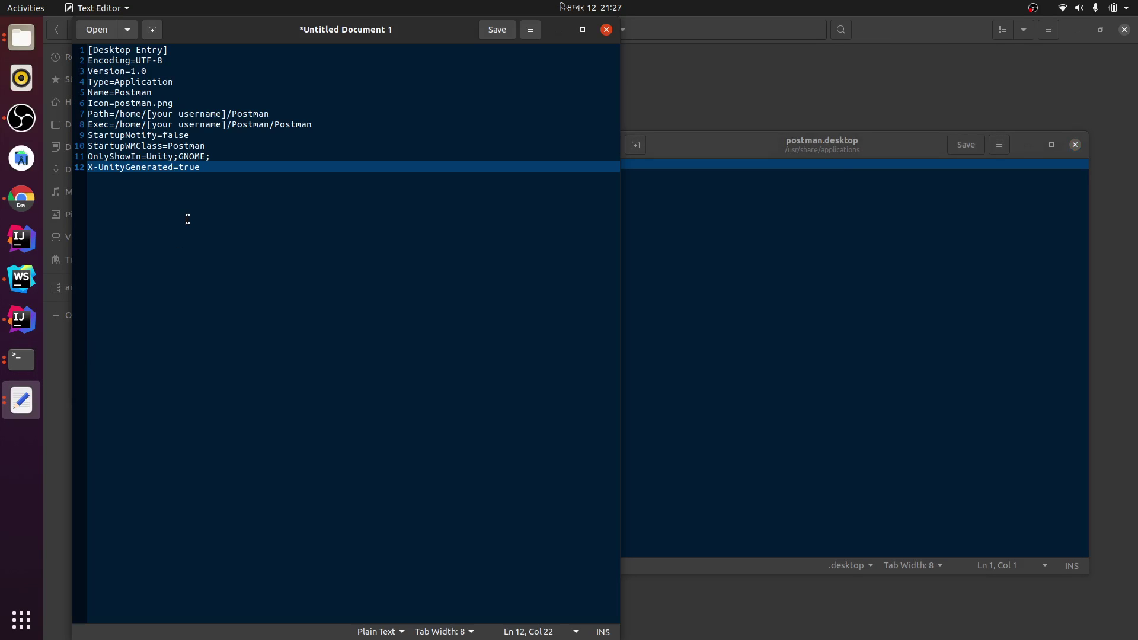
{"action": "left_click_drag", "start_coordinate": [619, 152], "coordinate": [368, 153]}
{"action": "left_click_drag", "start_coordinate": [261, 186], "coordinate": [74, 39]}
{"action": "key", "text": "ctrl+c"}
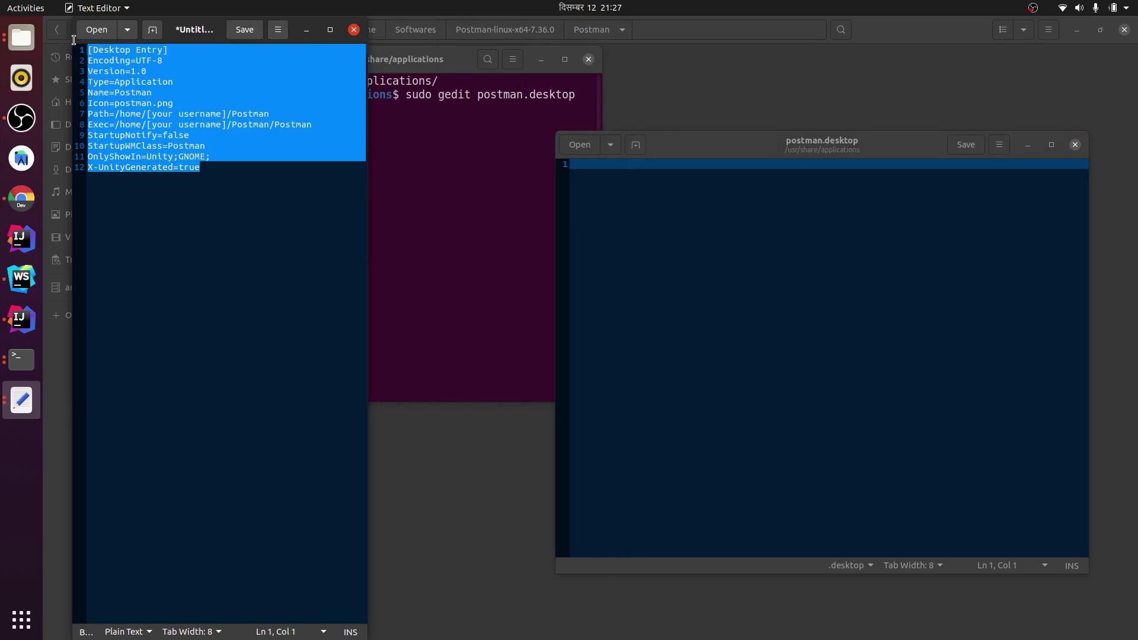
{"action": "left_click", "coordinate": [668, 261]}
{"action": "key", "text": "ctrl+v"}
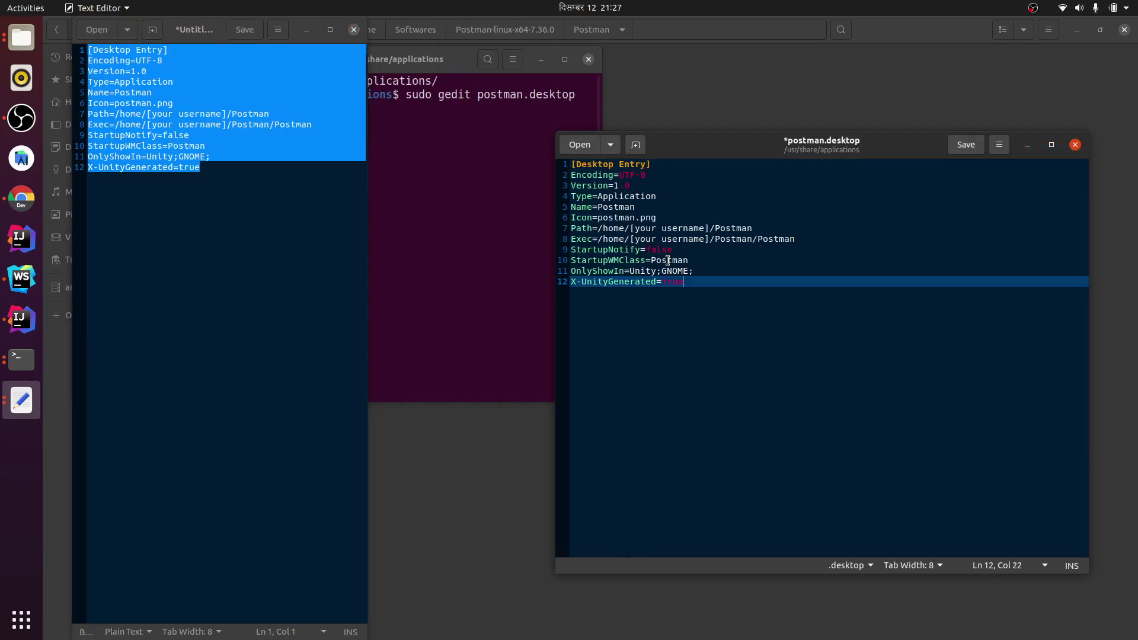
Close Untitled Document 1 without saving and minimize the terminal
{"action": "left_click", "coordinate": [352, 31]}
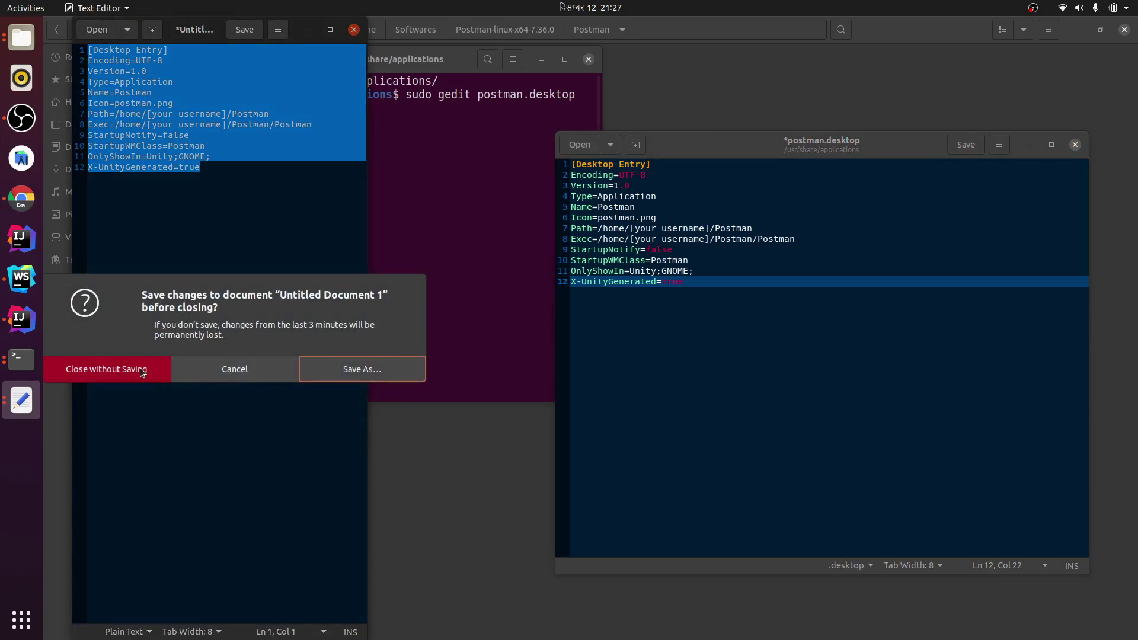
{"action": "left_click", "coordinate": [142, 371]}
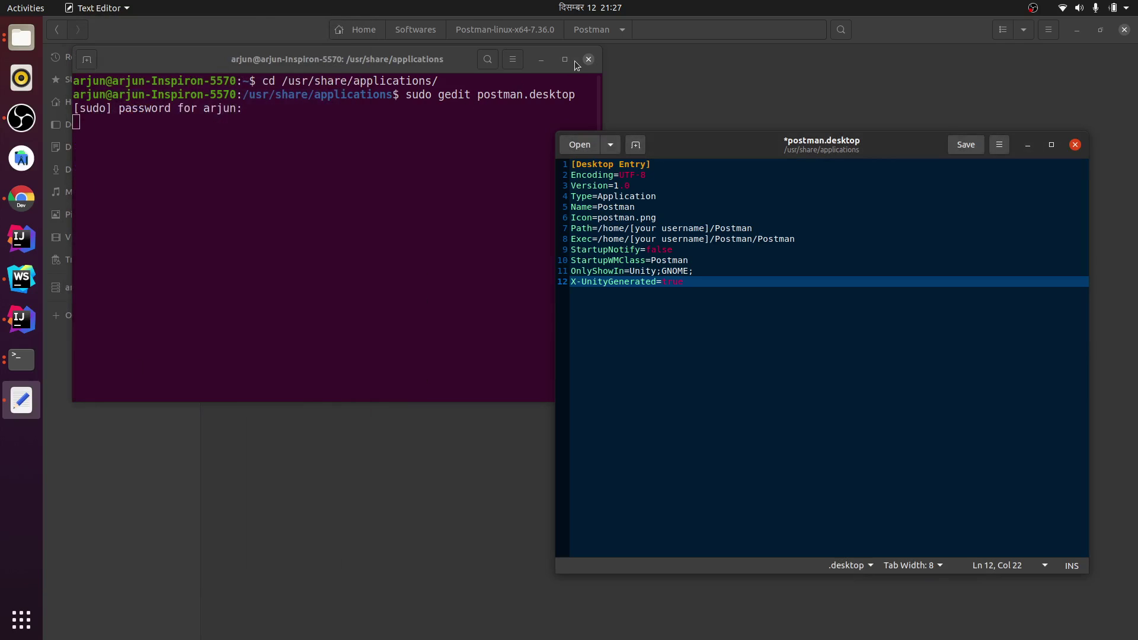
{"action": "left_click", "coordinate": [540, 59]}
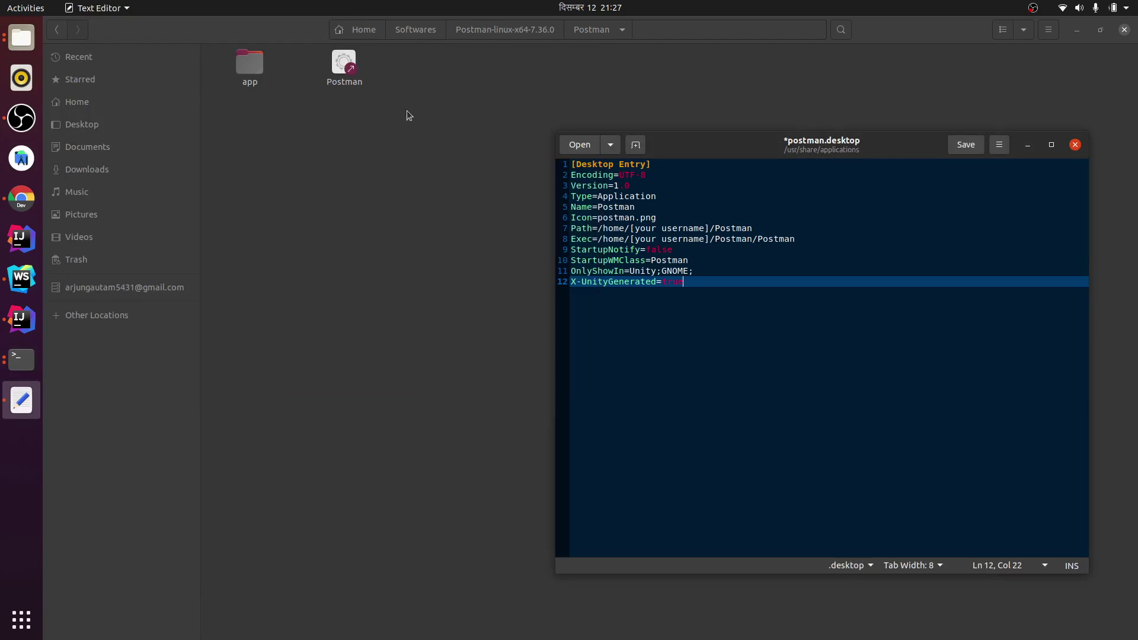
Open the Properties of the Postman executable in Files
{"action": "left_click", "coordinate": [350, 76]}
{"action": "right_click", "coordinate": [364, 156]}
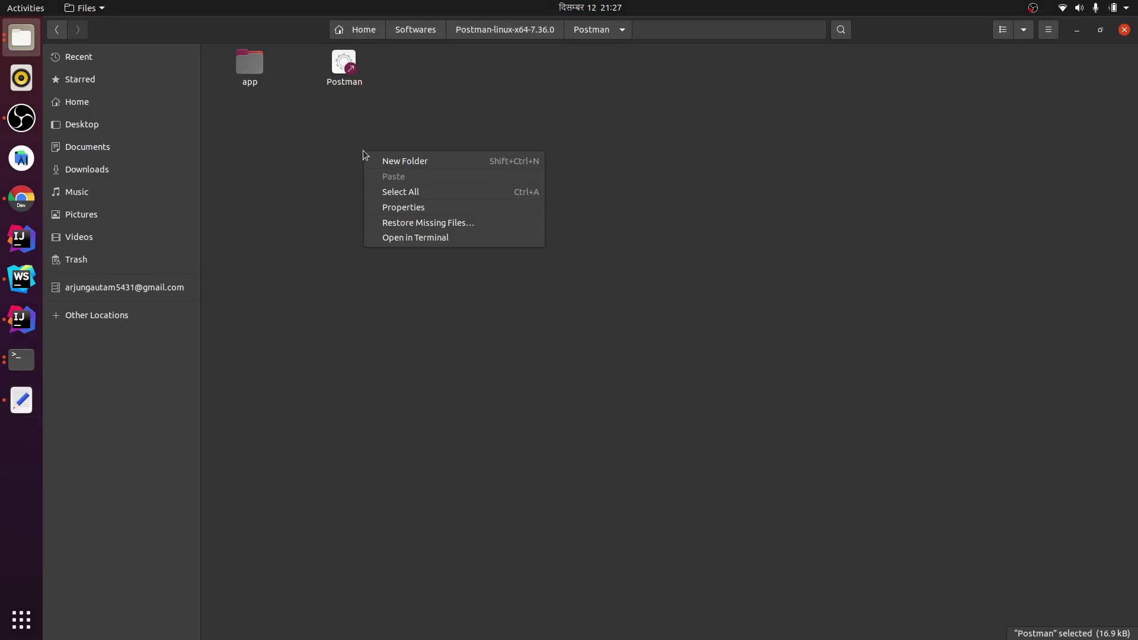
{"action": "left_click", "coordinate": [341, 63]}
{"action": "right_click", "coordinate": [340, 62]}
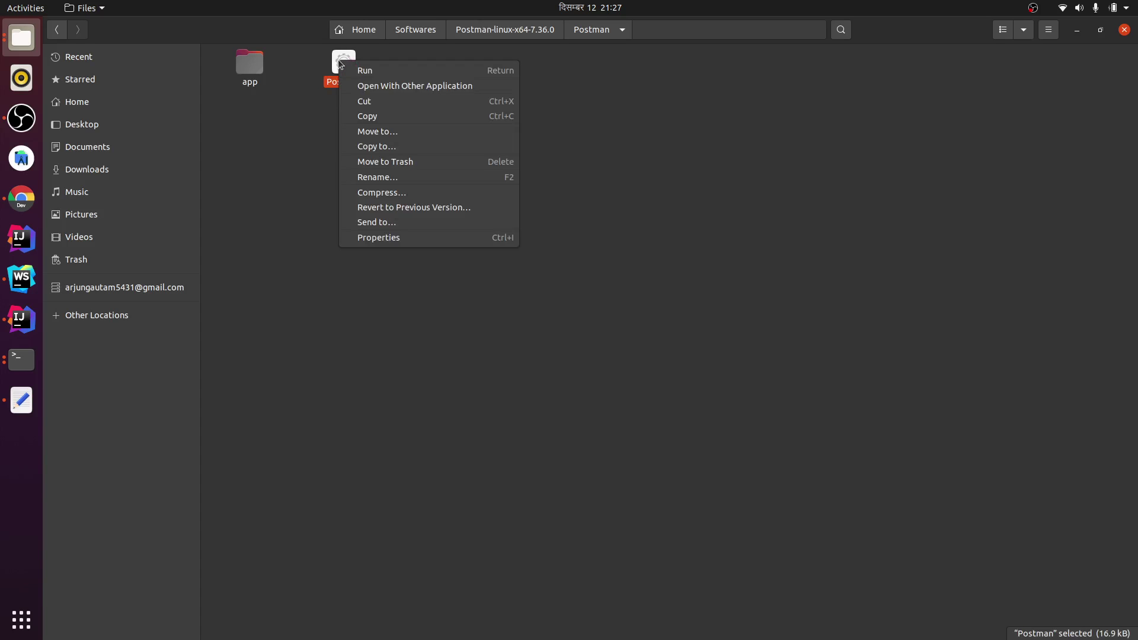
{"action": "left_click", "coordinate": [382, 237]}
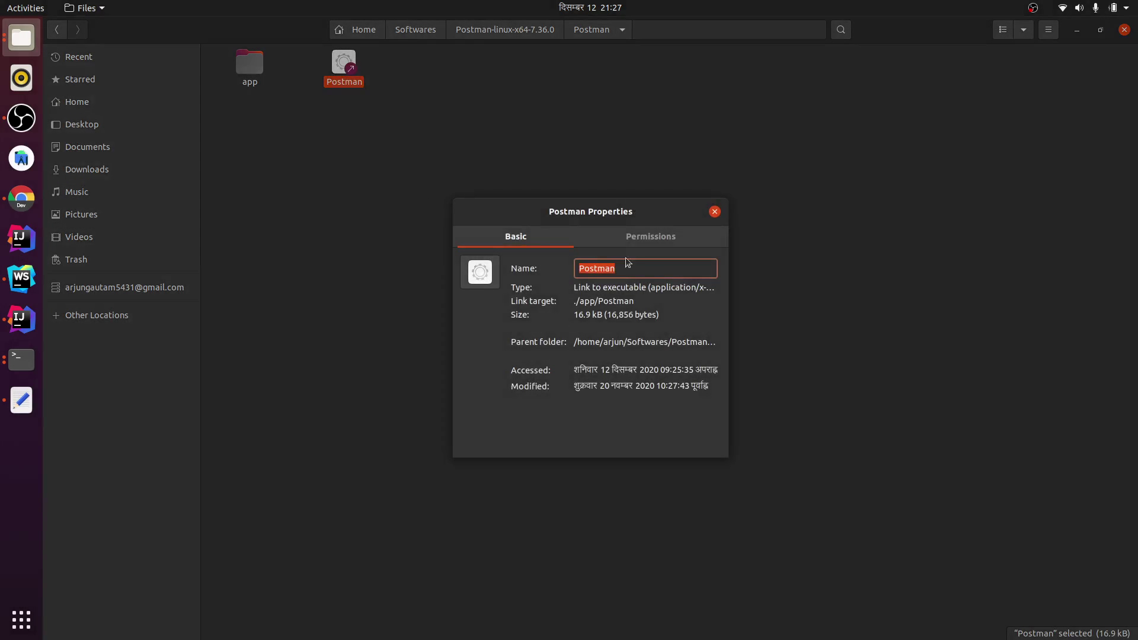
Copy the Postman parent folder path and select the Exec line's placeholder path in postman.desktop
{"action": "left_click_drag", "start_coordinate": [727, 457], "coordinate": [883, 457]}
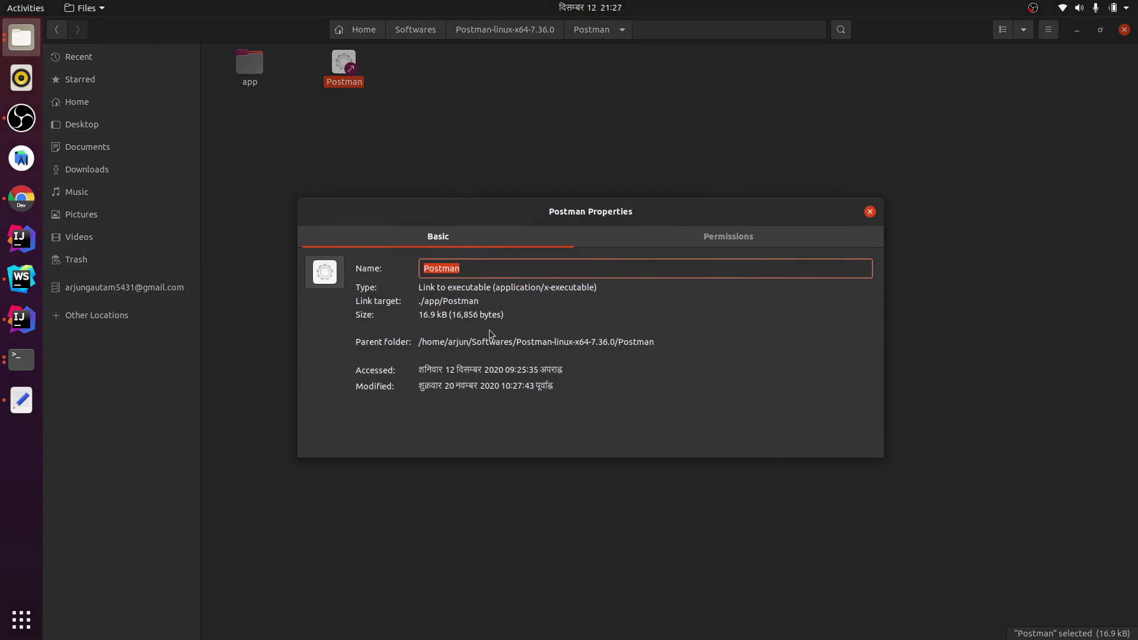
{"action": "left_click_drag", "start_coordinate": [662, 344], "coordinate": [413, 349]}
{"action": "right_click", "coordinate": [446, 344]}
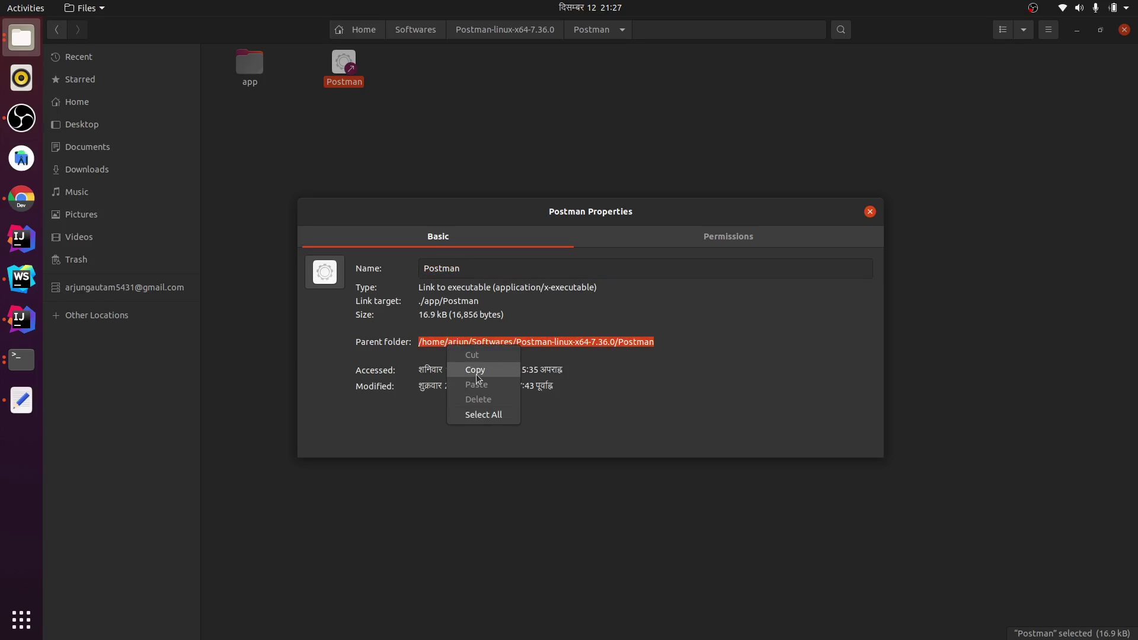
{"action": "left_click", "coordinate": [474, 371]}
{"action": "left_click", "coordinate": [21, 401]}
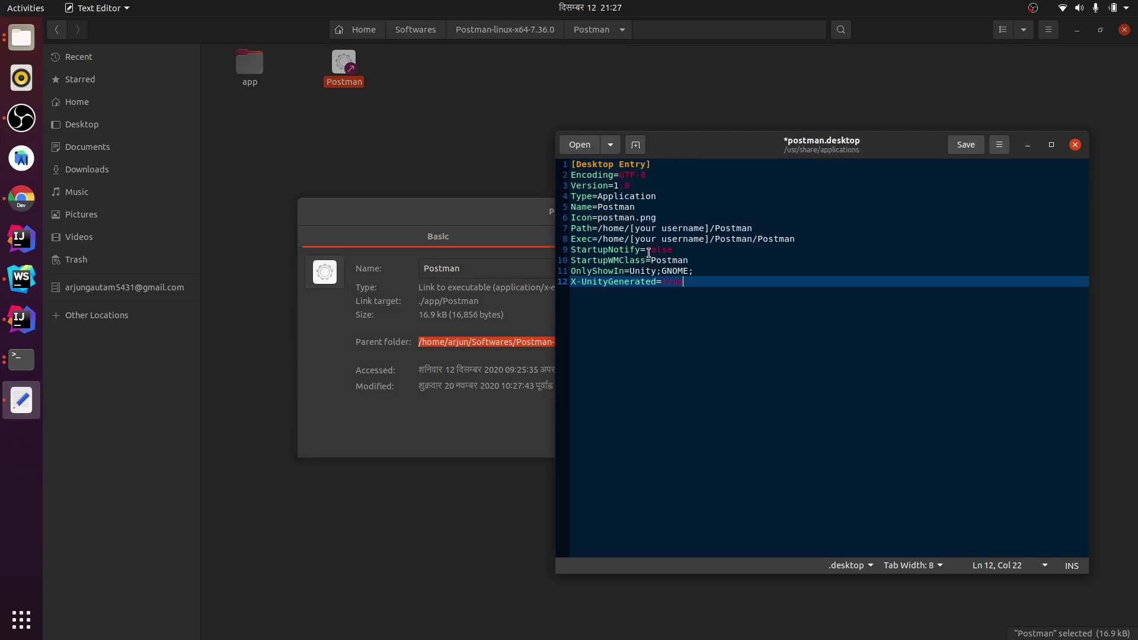
{"action": "left_click_drag", "start_coordinate": [598, 239], "coordinate": [741, 240]}
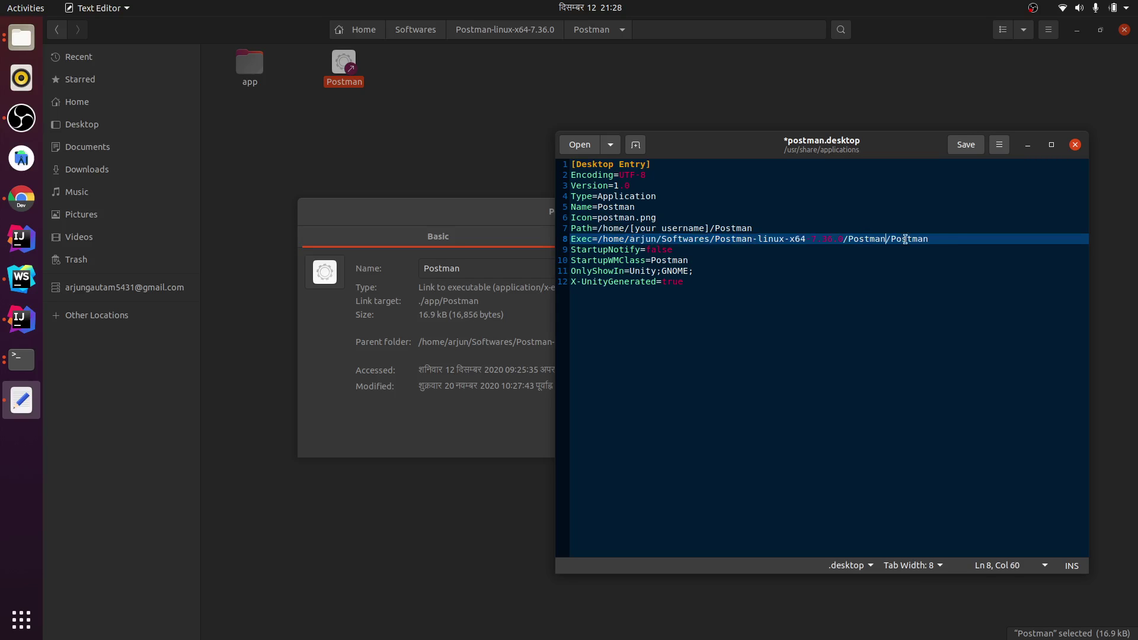
Replace the Path line placeholder with the copied Postman folder path, then close Properties
{"action": "left_click_drag", "start_coordinate": [929, 239], "coordinate": [892, 239]}
{"action": "left_click_drag", "start_coordinate": [715, 228], "coordinate": [600, 230]}
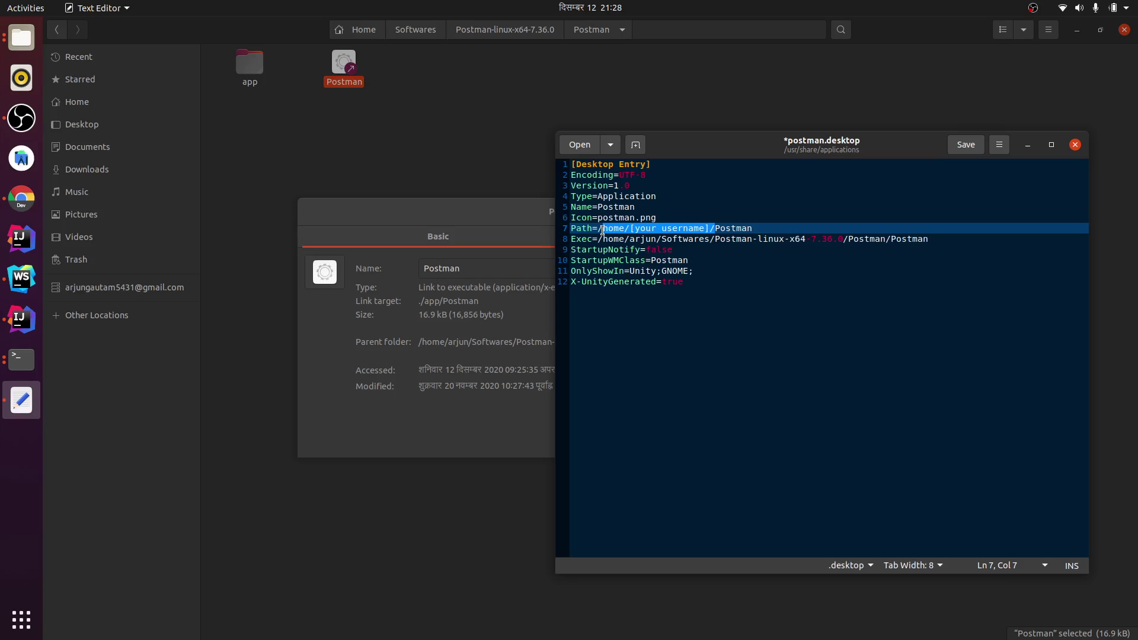
{"action": "key", "text": "BackSpace"}
{"action": "key", "text": "BackSpace"}
{"action": "key", "text": "ctrl+v"}
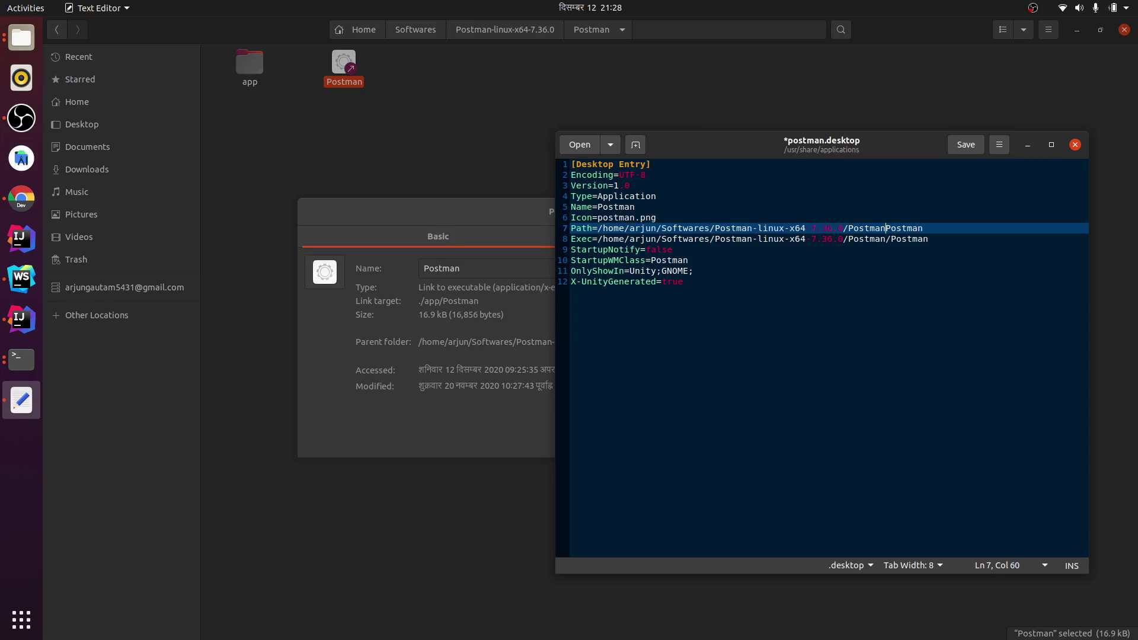
{"action": "key", "text": "Delete"}
{"action": "key", "text": "Delete"}
{"action": "key", "text": "Delete"}
{"action": "key", "text": "Delete"}
{"action": "key", "text": "Delete"}
{"action": "key", "text": "Delete"}
{"action": "key", "text": "Delete"}
{"action": "left_click", "coordinate": [482, 224]}
{"action": "left_click", "coordinate": [869, 212]}
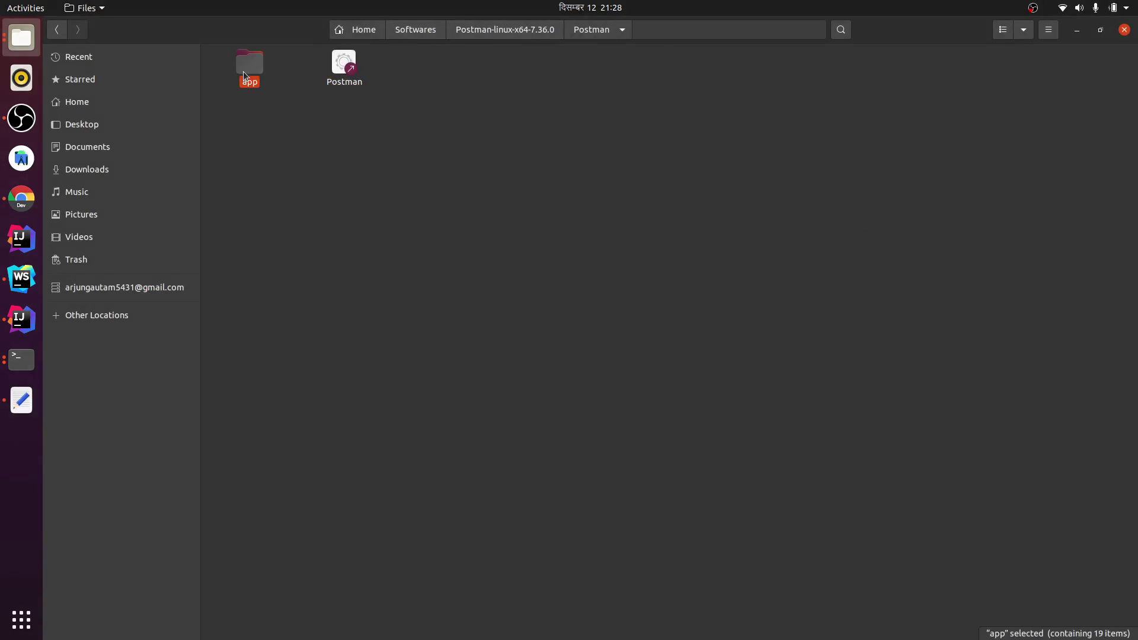
Open Postman's app > resources > app > assets folder in Files
{"action": "double_click", "coordinate": [249, 67]}
{"action": "left_click", "coordinate": [299, 71]}
{"action": "double_click", "coordinate": [298, 71]}
{"action": "left_click", "coordinate": [259, 63]}
{"action": "double_click", "coordinate": [258, 63]}
{"action": "left_click", "coordinate": [278, 67]}
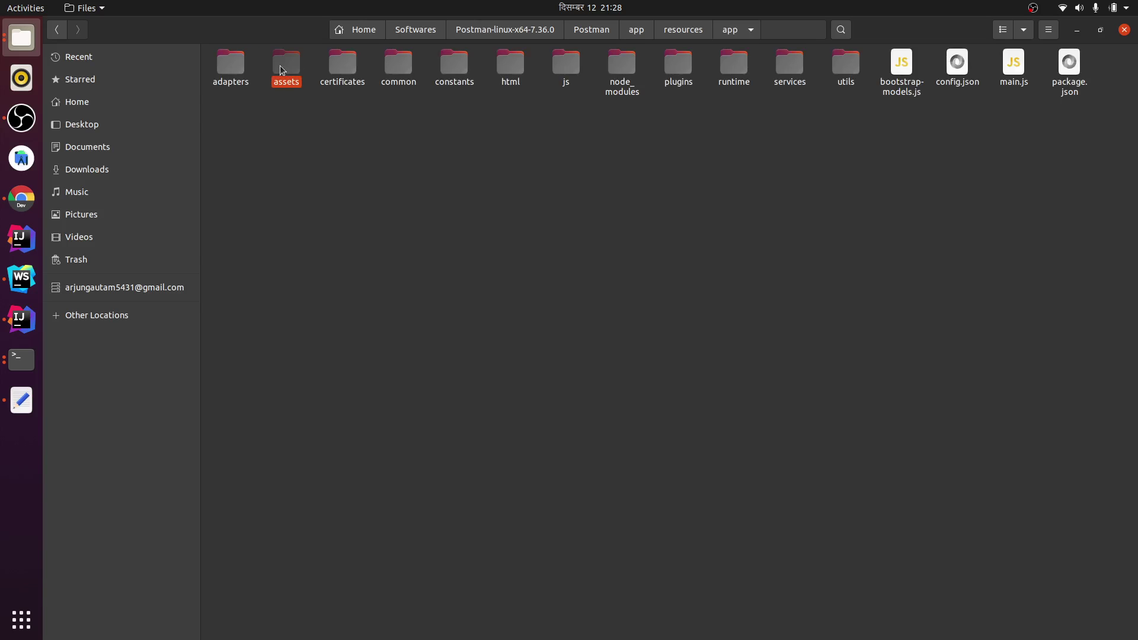
{"action": "double_click", "coordinate": [278, 67]}
Open the Properties of icon.png and widen the window to show its full path
{"action": "right_click", "coordinate": [297, 181]}
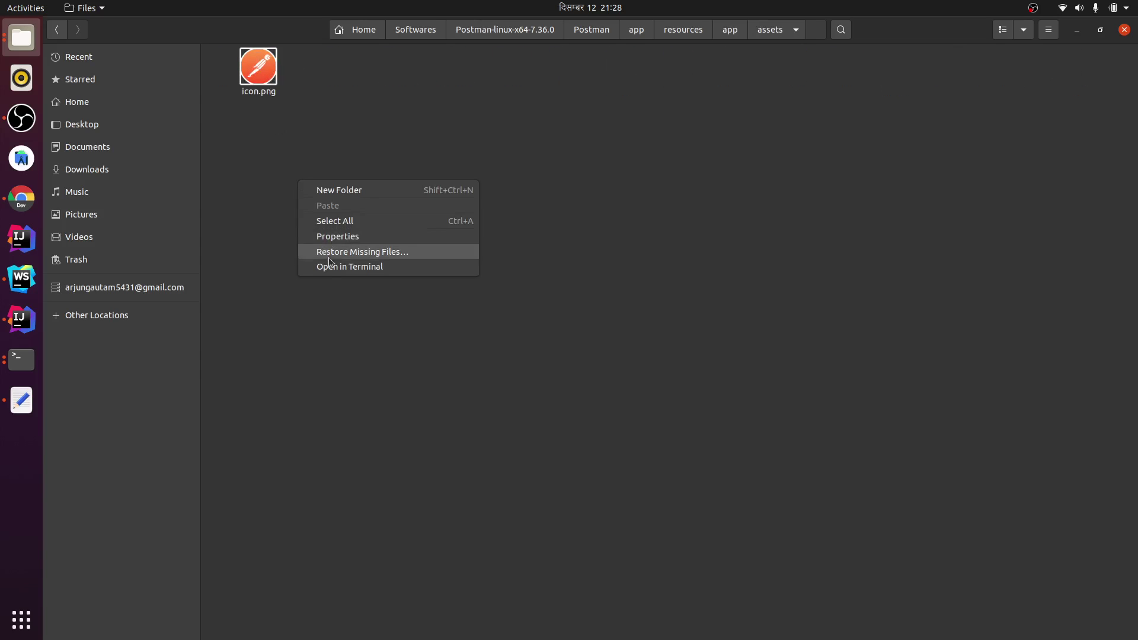
{"action": "left_click", "coordinate": [261, 81]}
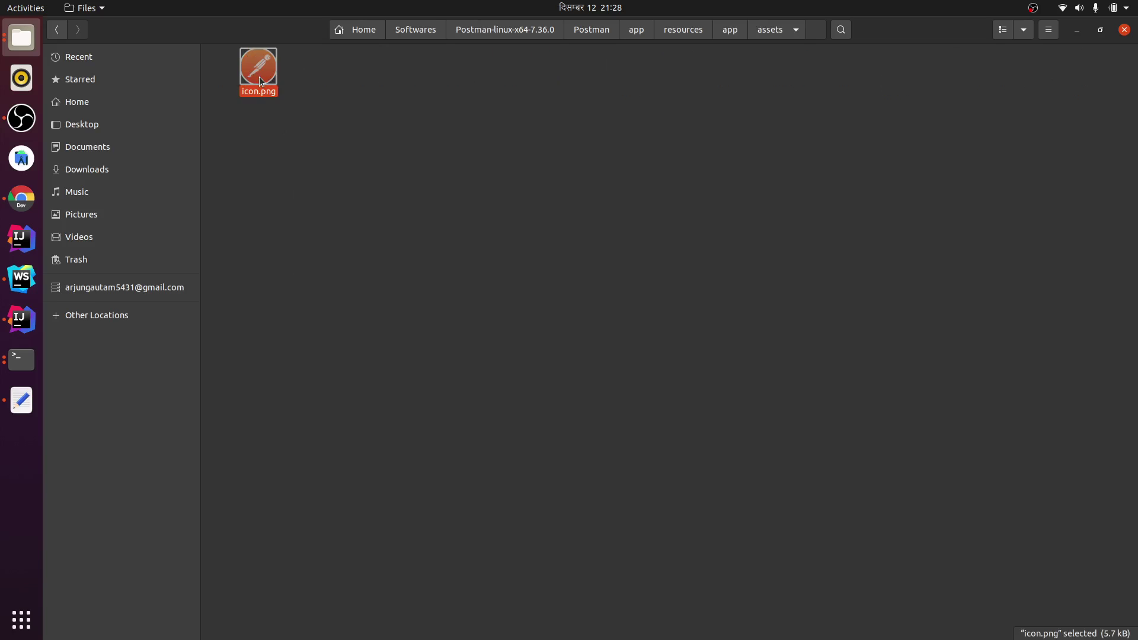
{"action": "right_click", "coordinate": [261, 80]}
{"action": "left_click", "coordinate": [307, 264]}
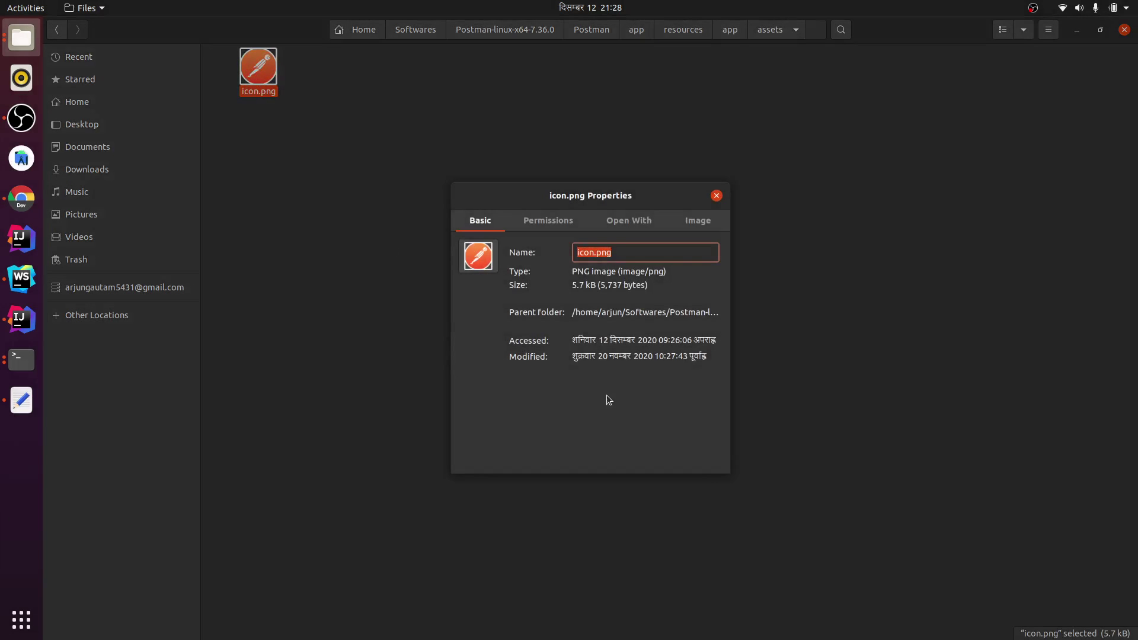
{"action": "left_click_drag", "start_coordinate": [735, 463], "coordinate": [920, 460]}
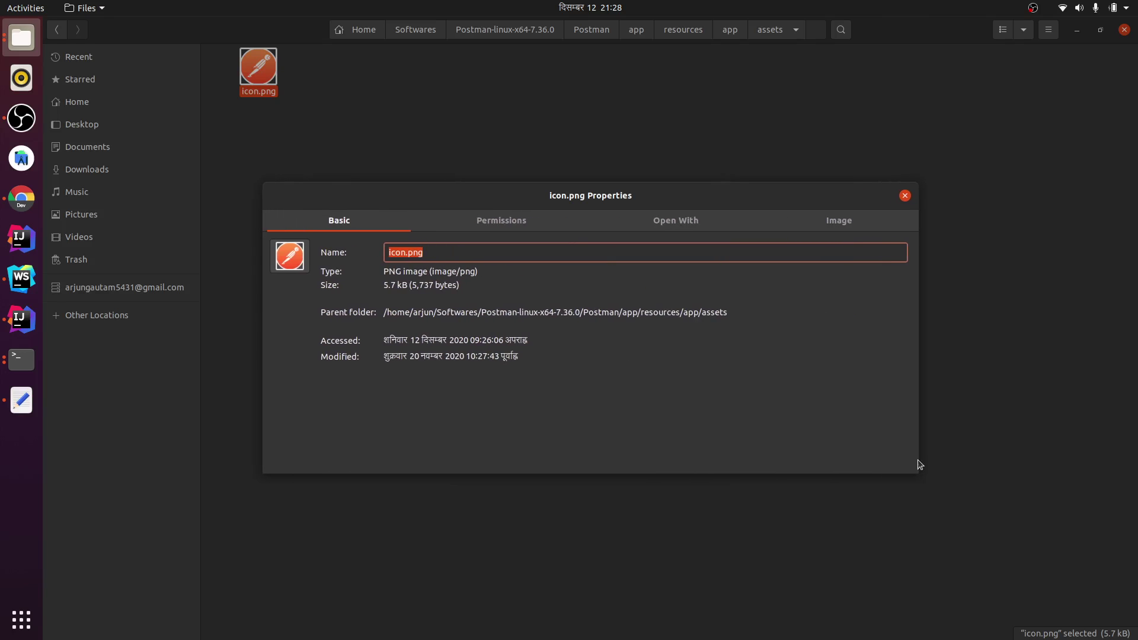
{"action": "left_click", "coordinate": [386, 313]}
Copy icon.png's parent folder path and return to the postman.desktop editor
{"action": "left_click_drag", "start_coordinate": [385, 313], "coordinate": [730, 313]}
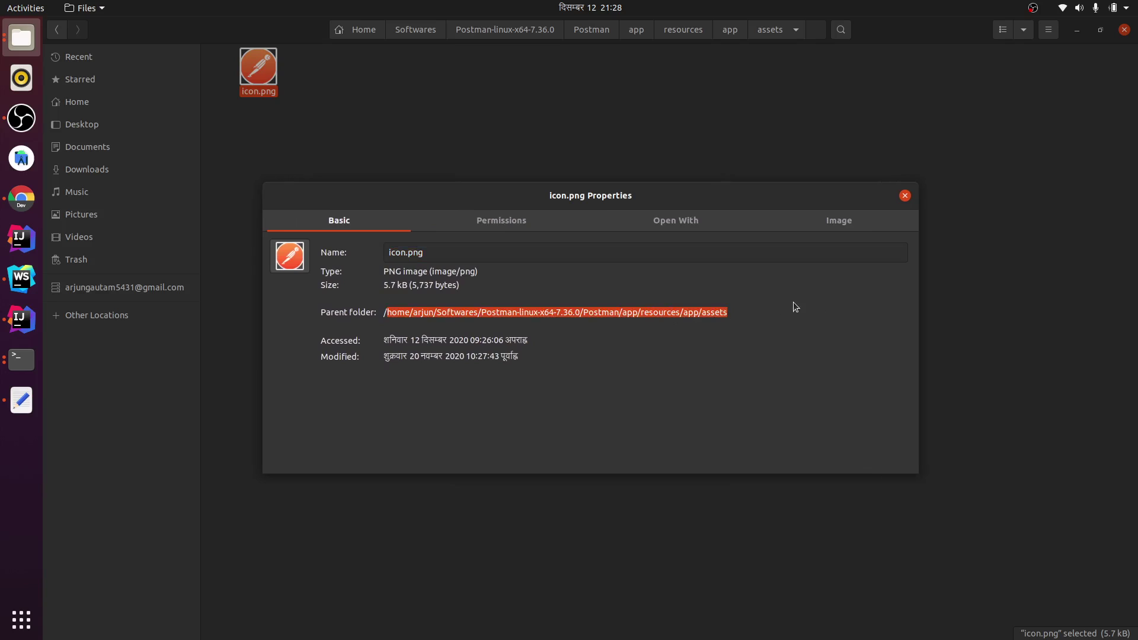
{"action": "left_click_drag", "start_coordinate": [383, 312], "coordinate": [397, 310]}
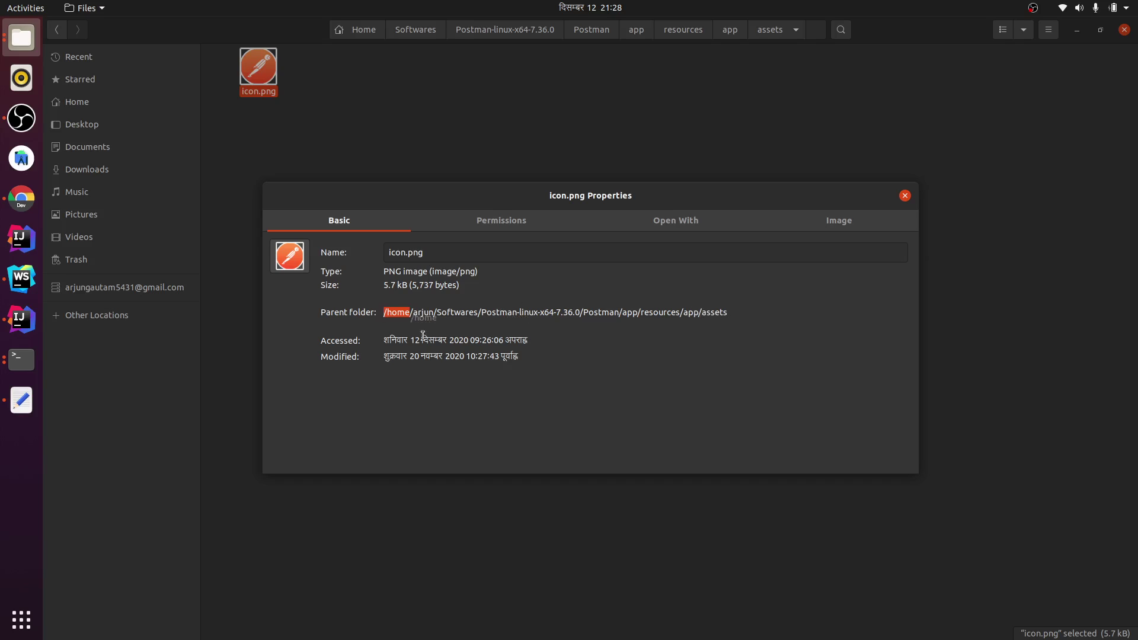
{"action": "left_click", "coordinate": [386, 312]}
{"action": "left_click_drag", "start_coordinate": [383, 313], "coordinate": [713, 312]}
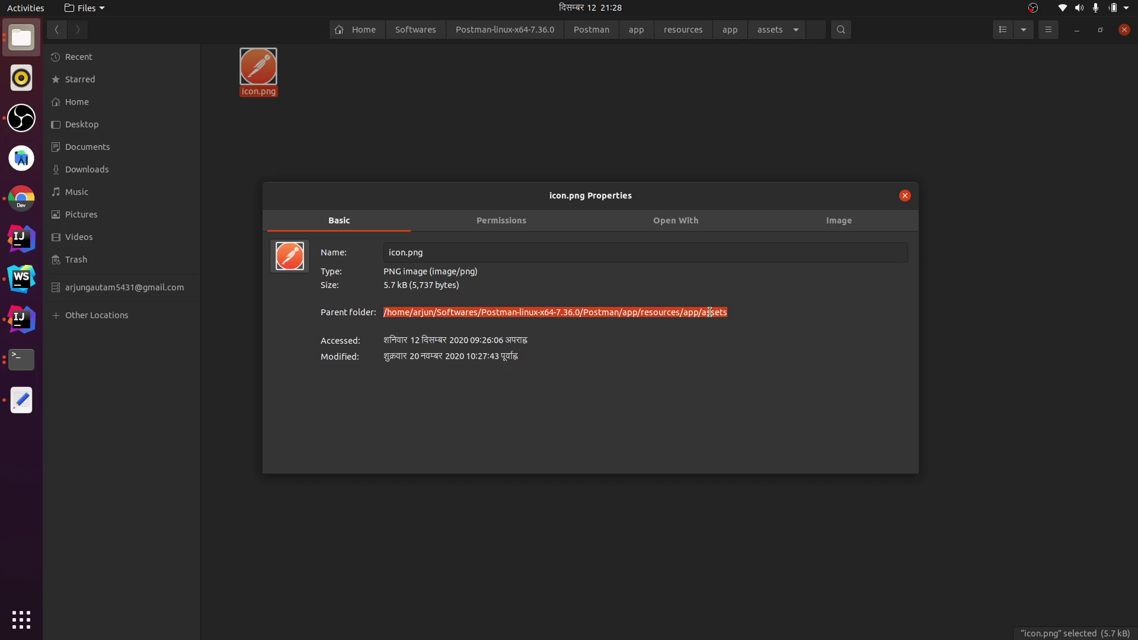
{"action": "right_click", "coordinate": [709, 312]}
{"action": "left_click", "coordinate": [733, 339]}
{"action": "left_click", "coordinate": [22, 401]}
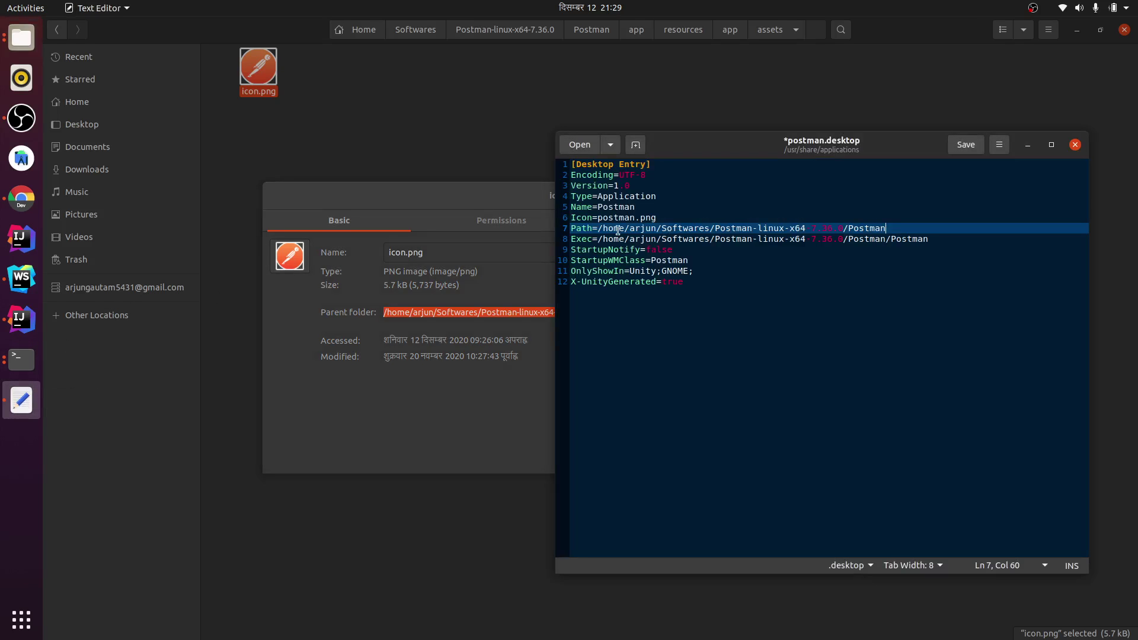
Replace postman.png on the Icon line with the pasted assets path plus /icon.png
{"action": "left_click_drag", "start_coordinate": [598, 218], "coordinate": [668, 219]}
{"action": "key", "text": "ctrl+v"}
{"action": "type", "text": "/"}
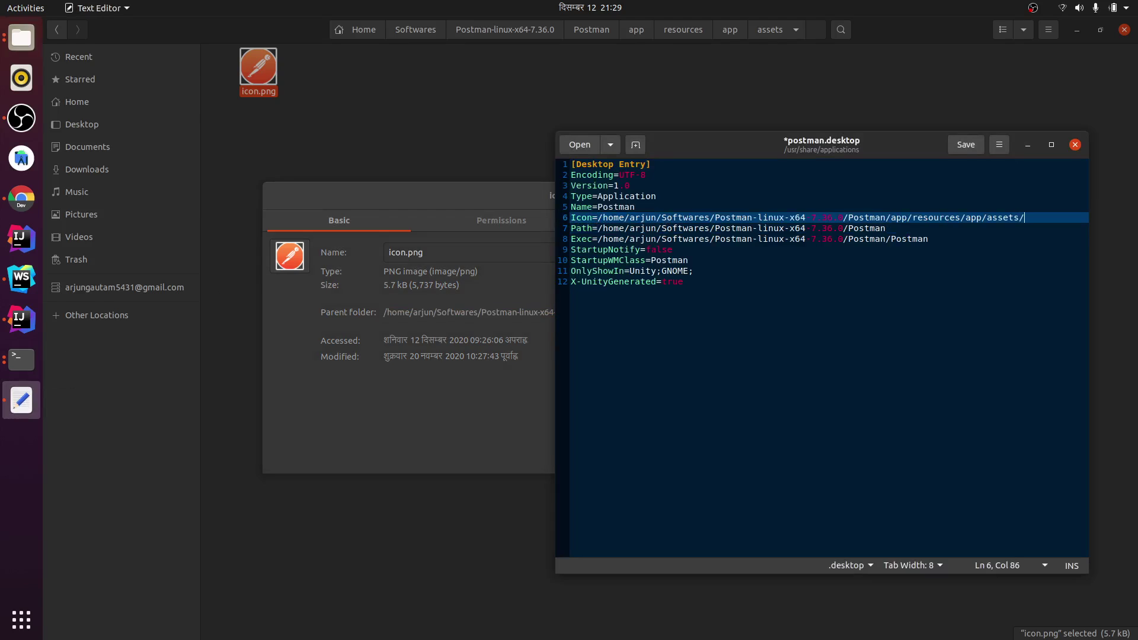
{"action": "type", "text": "icon.png"}
Save postman.desktop and close the Text Editor
{"action": "left_click", "coordinate": [667, 207]}
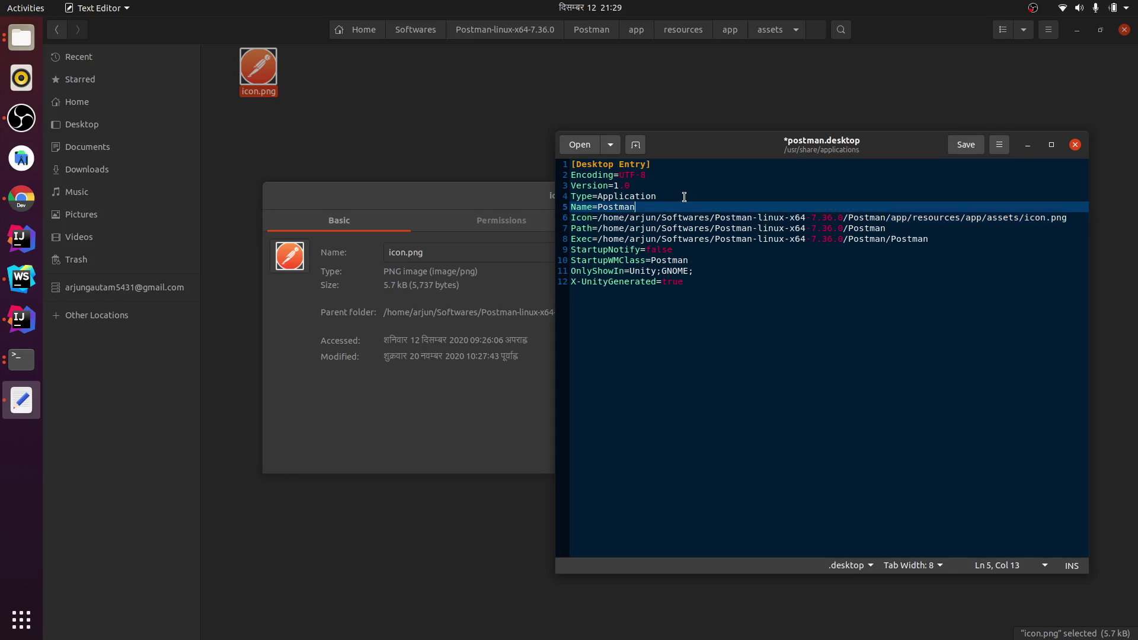
{"action": "left_click", "coordinate": [683, 197]}
{"action": "left_click", "coordinate": [704, 304]}
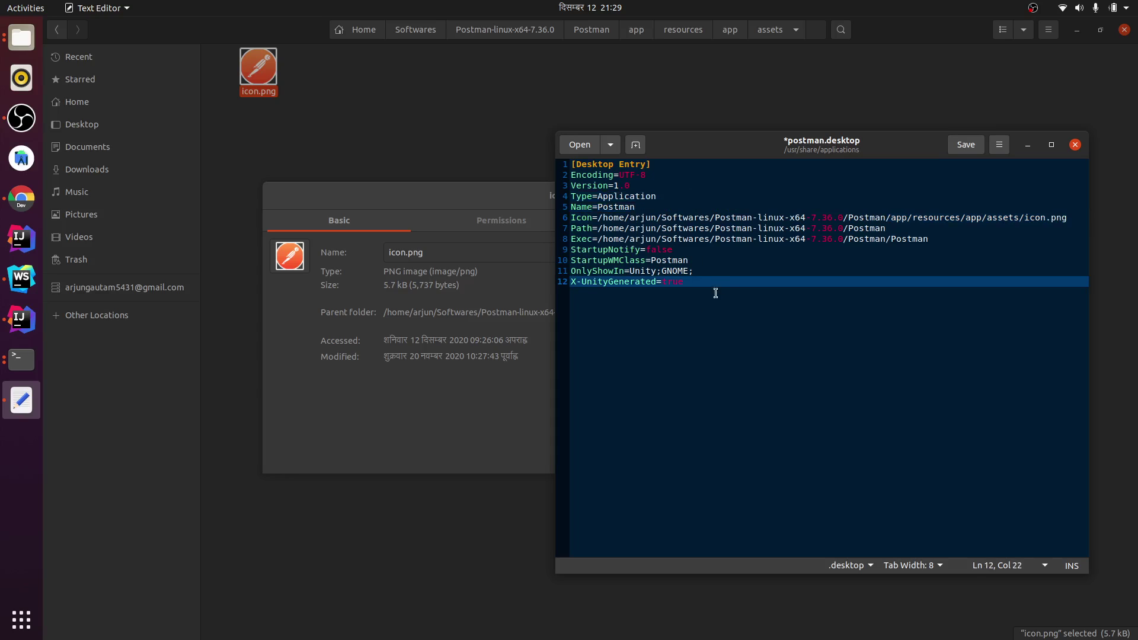
{"action": "key", "text": "ctrl+s"}
{"action": "left_click", "coordinate": [1075, 144]}
Close the Properties and Files windows, then launch Postman by searching 'post' in Activities
{"action": "left_click", "coordinate": [904, 195]}
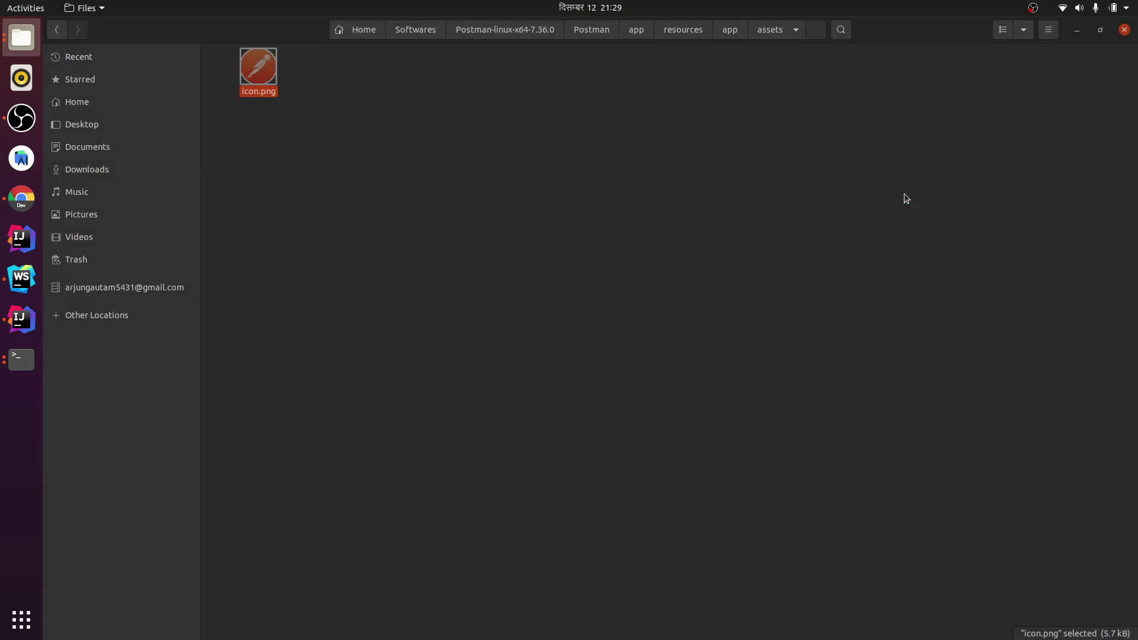
{"action": "left_click", "coordinate": [1123, 30]}
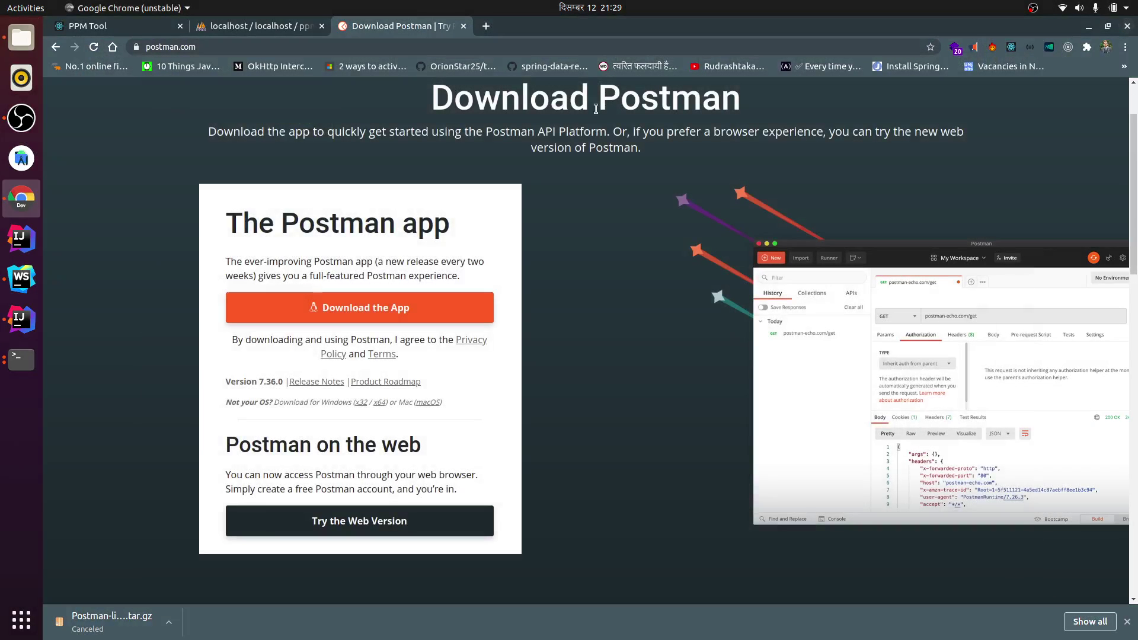
{"action": "left_click", "coordinate": [21, 619]}
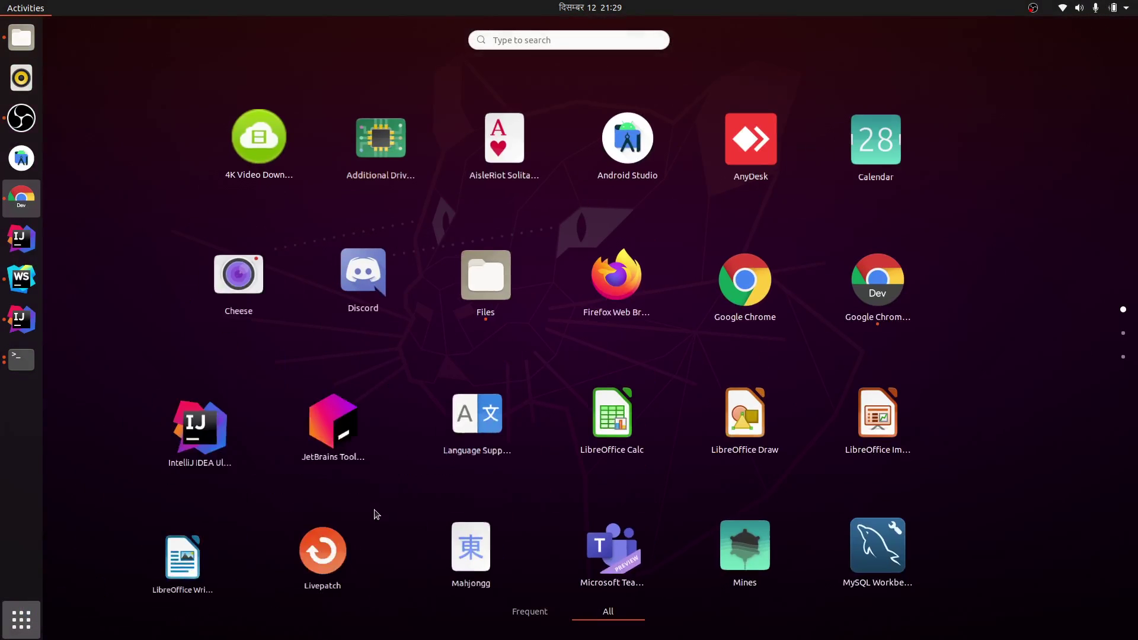
{"action": "type", "text": "post"}
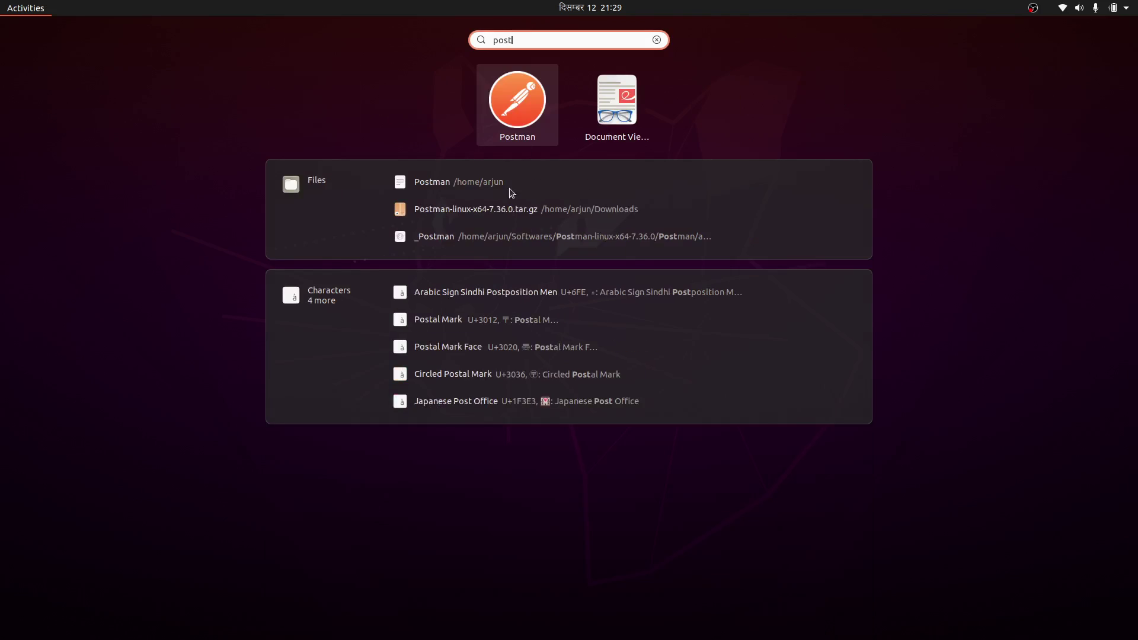
{"action": "left_click", "coordinate": [520, 115]}
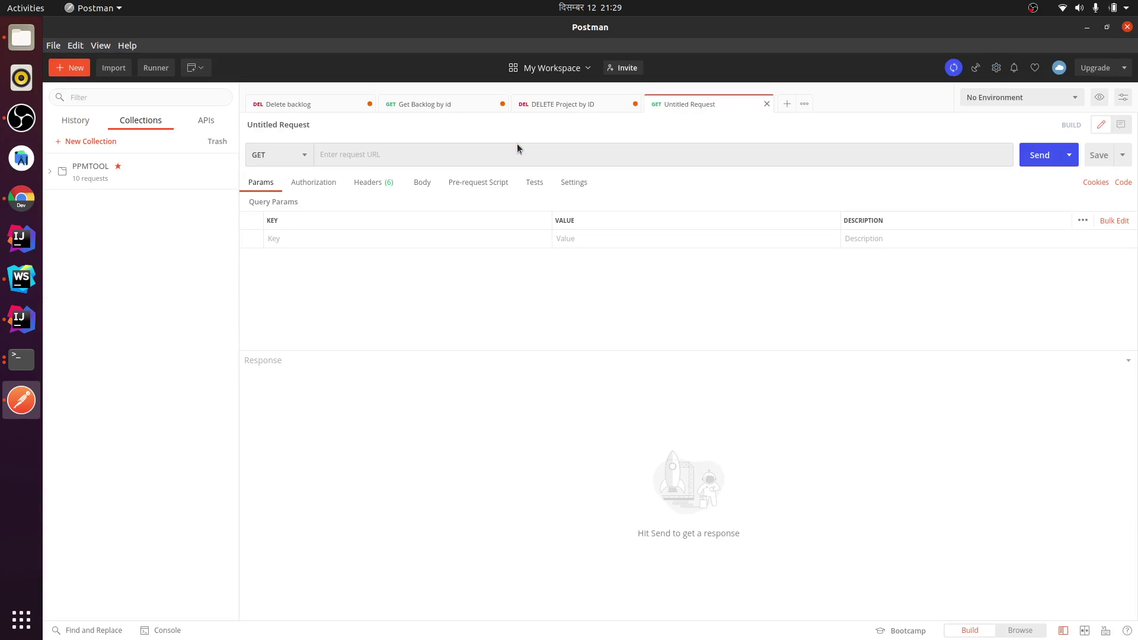
{"action": "left_click", "coordinate": [22, 620]}
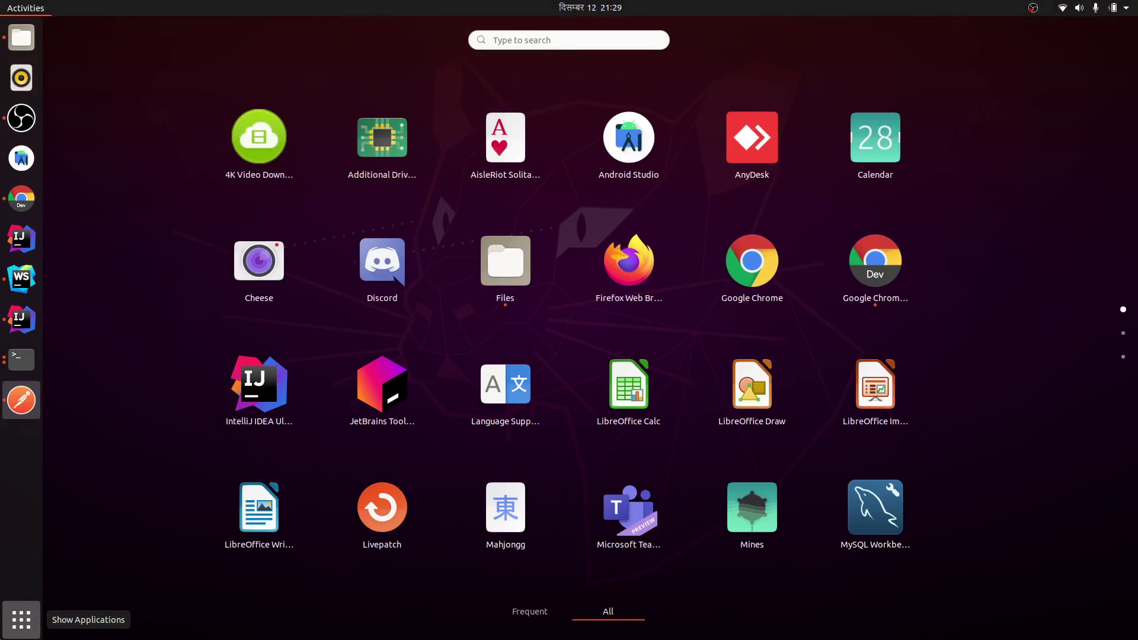
{"action": "left_click", "coordinate": [4, 5]}
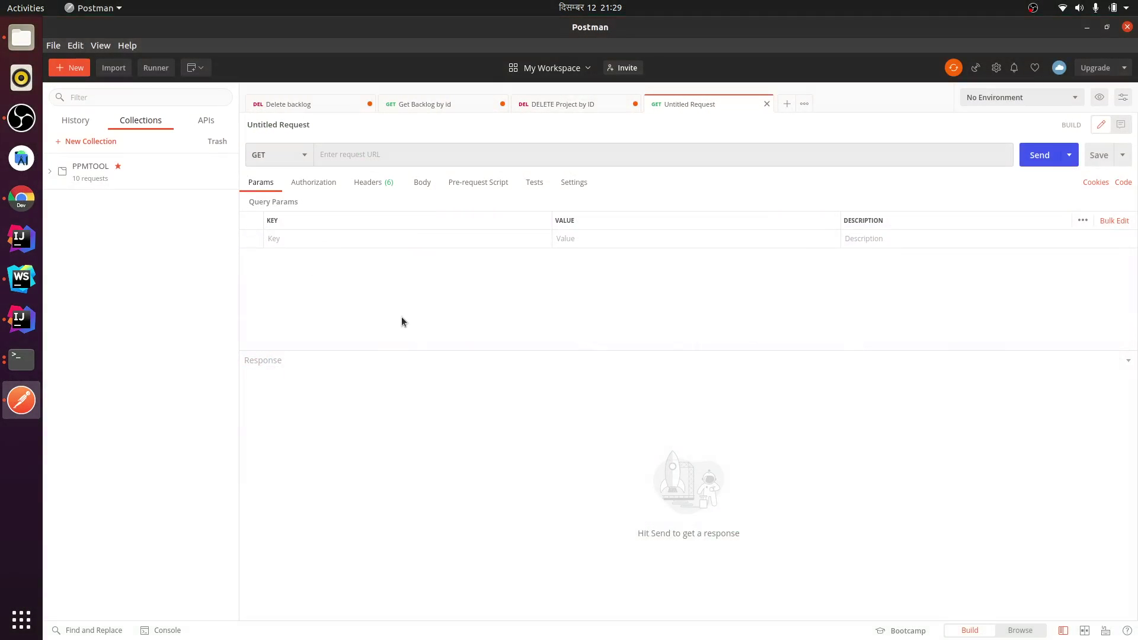